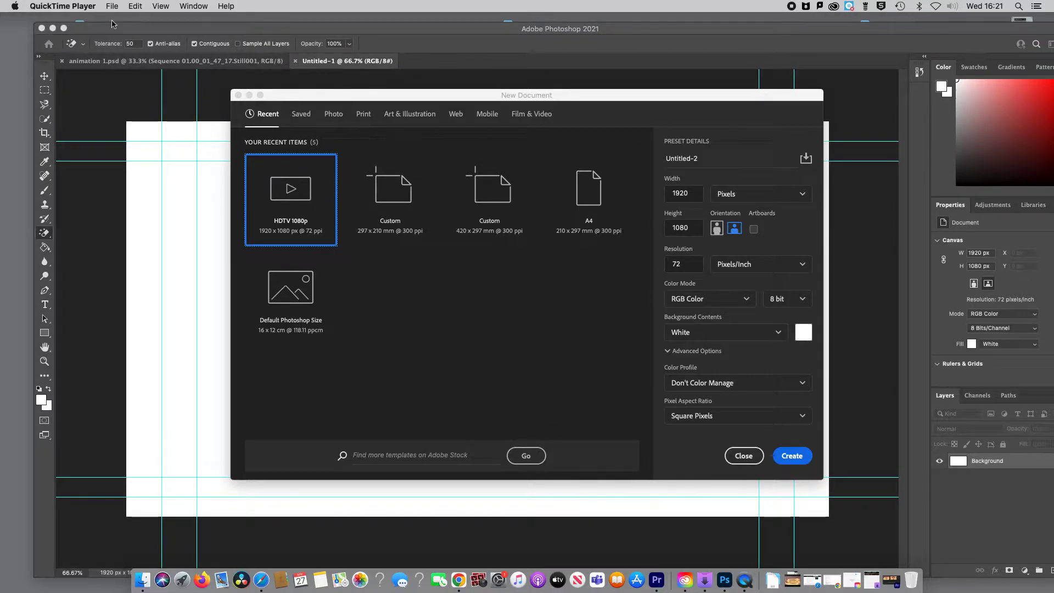
Step: Create a new document from the HDTV 1080p preset, 1920 x 1080 px at 72 ppi, with a white background
click(163, 173)
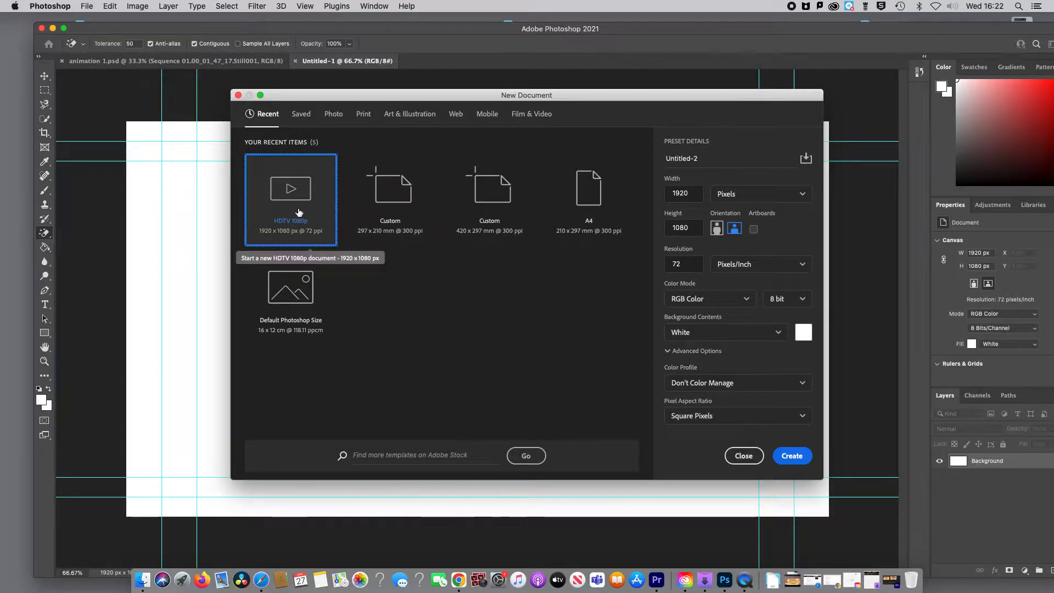
click(793, 457)
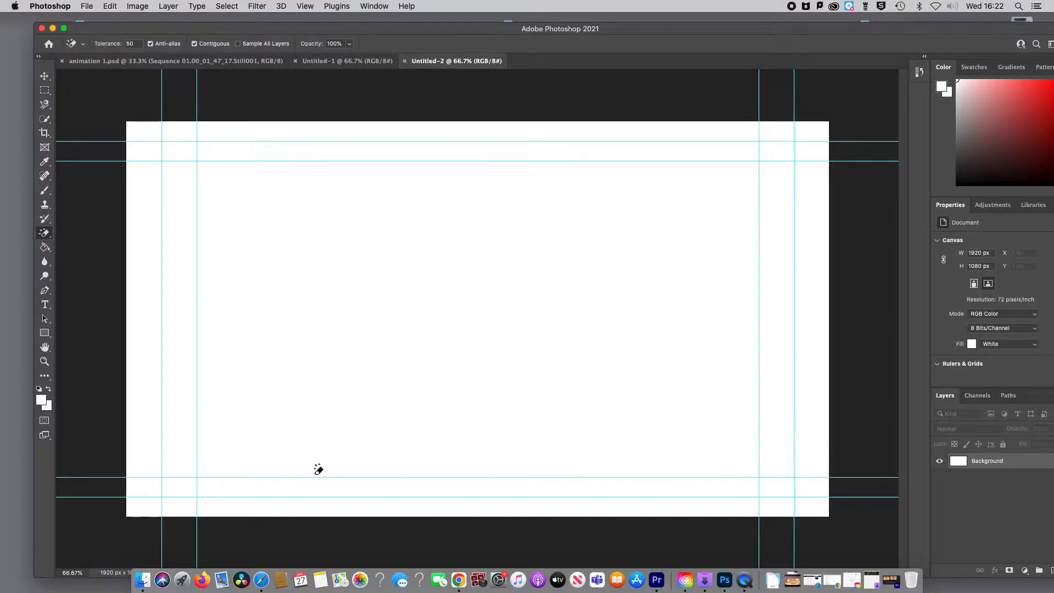
Step: Place Sequence 01.00_01_46_46.Still002.jpg from the still frames folder in Finder onto the new canvas and check its layer by toggling visibility
click(142, 580)
drag(301, 263, 685, 87)
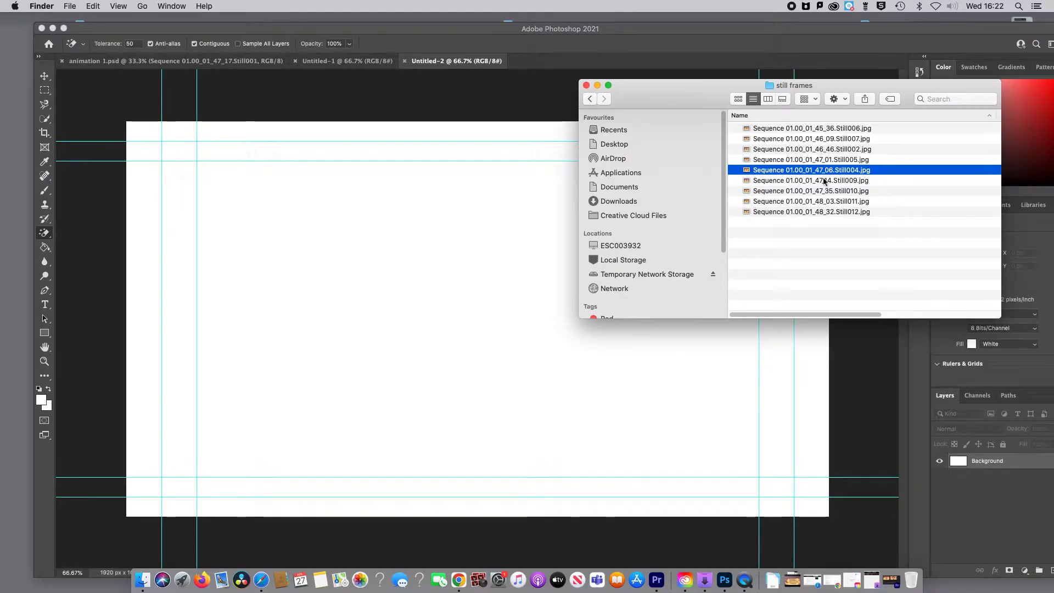
click(815, 240)
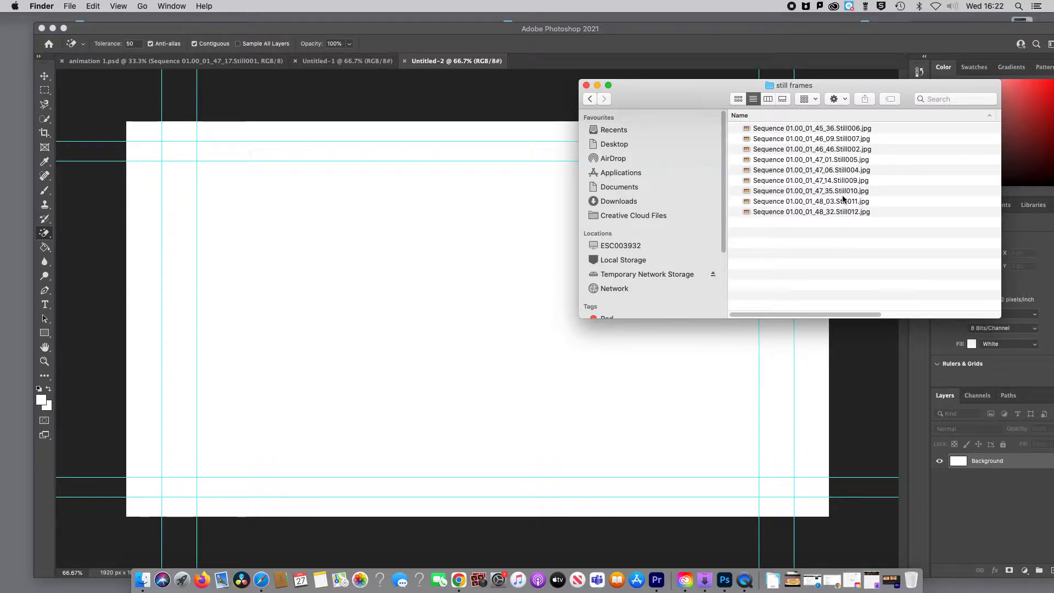
click(834, 151)
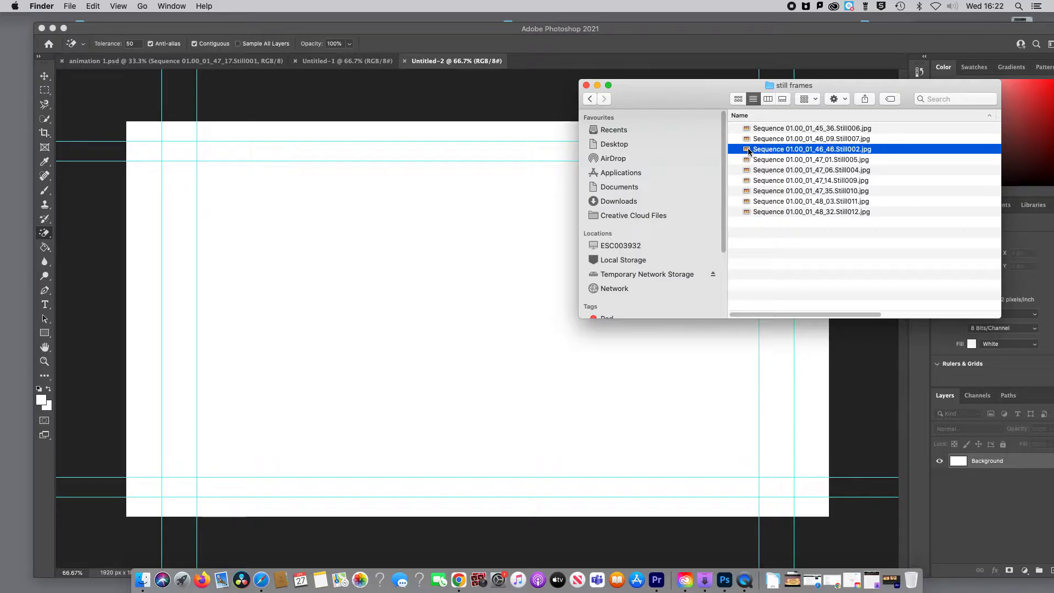
drag(749, 152, 407, 336)
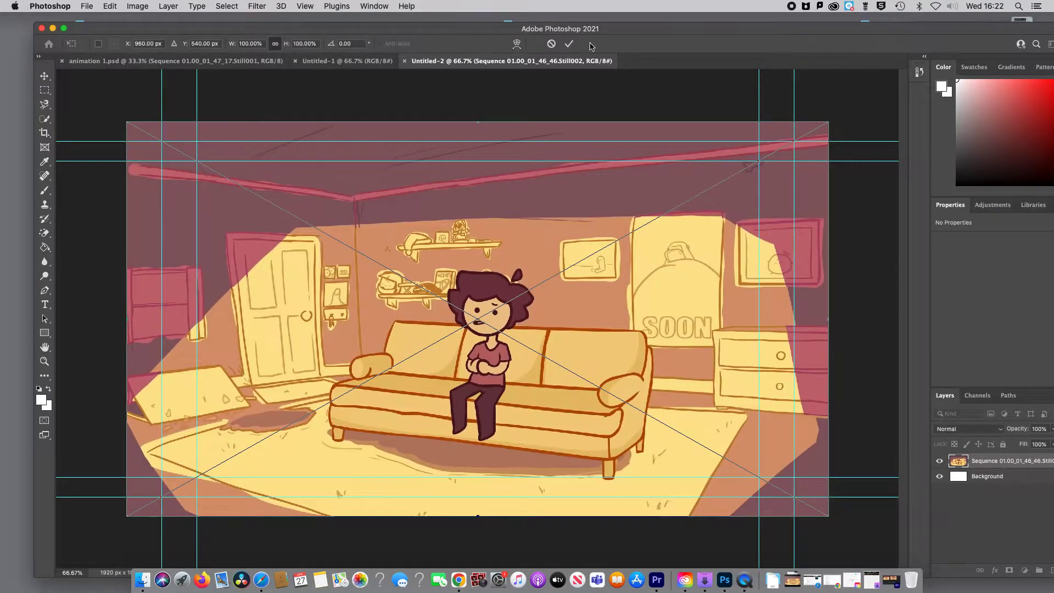
click(569, 44)
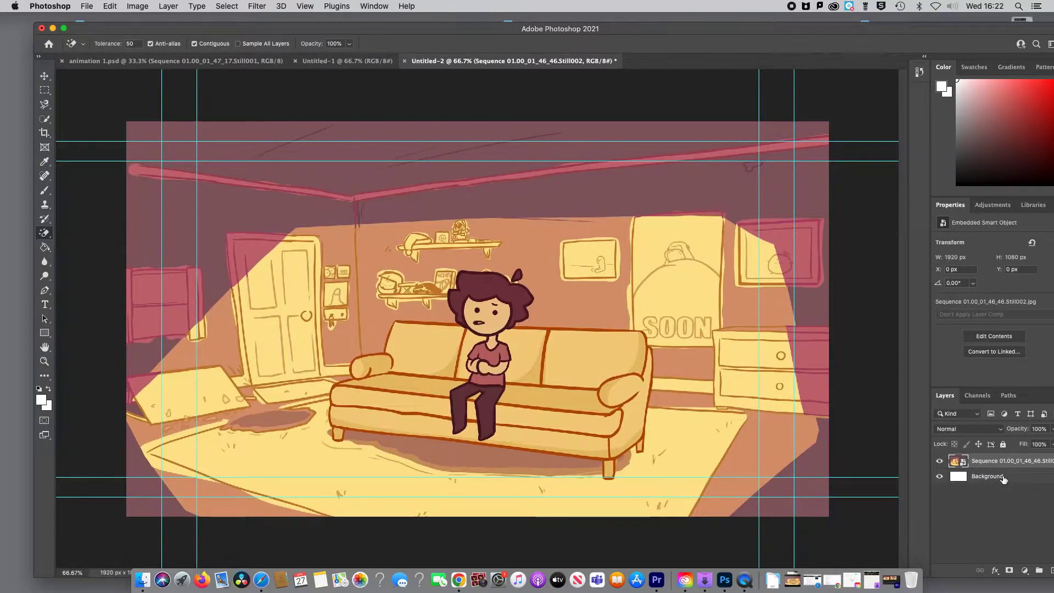
click(940, 461)
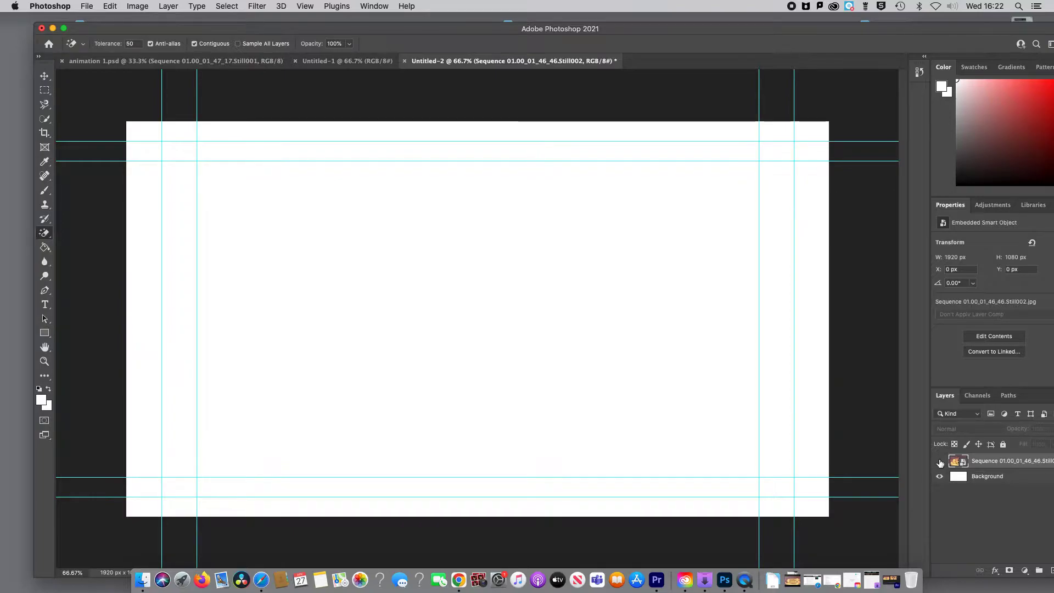
click(940, 461)
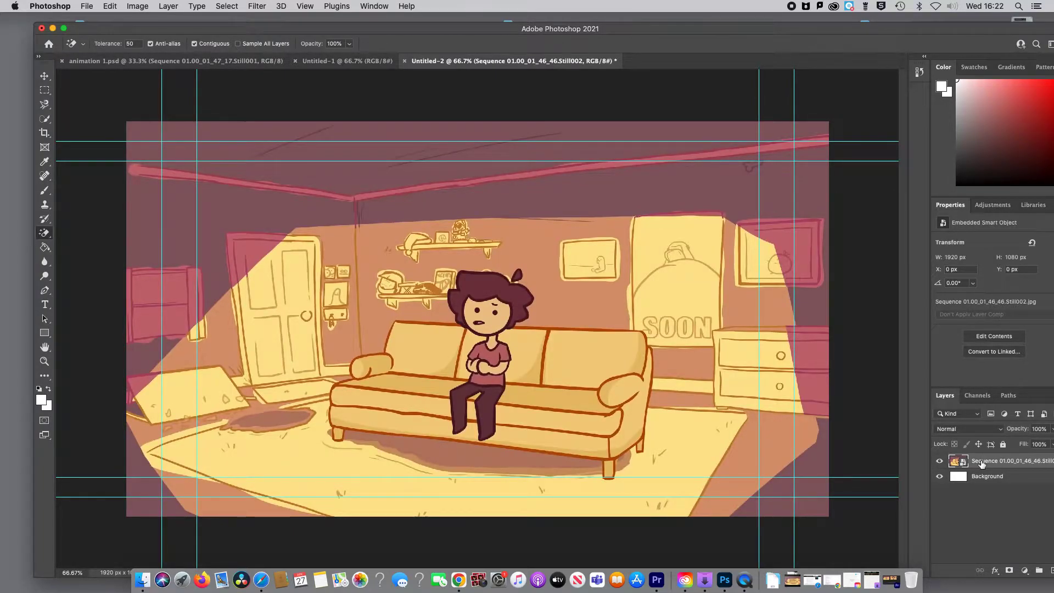
Step: Place Sequence 01.00_01_47_06.Still004.jpg from the still frames folder as a new full-canvas layer
click(143, 579)
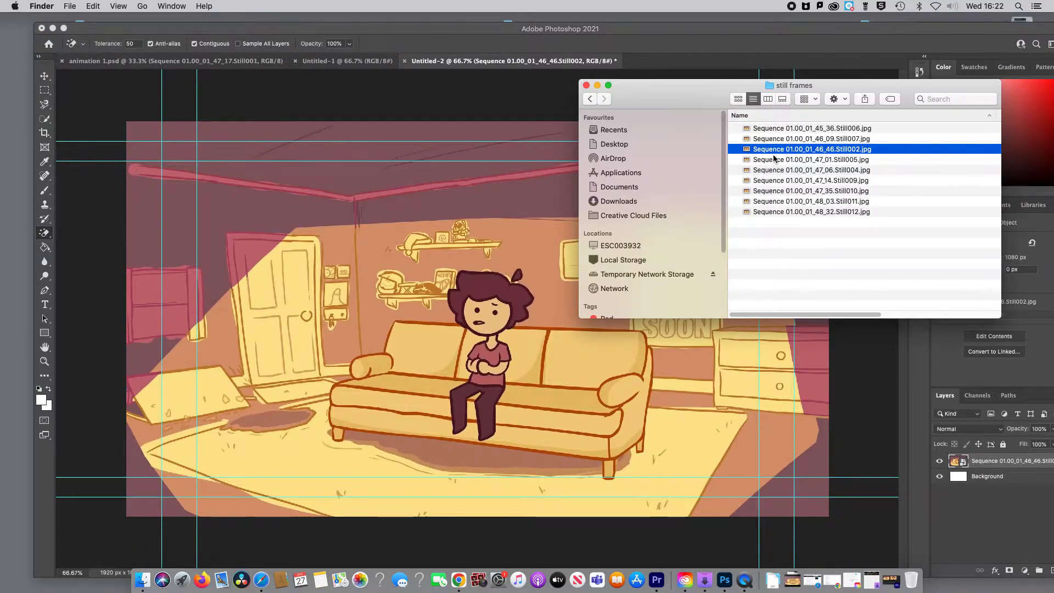
click(775, 171)
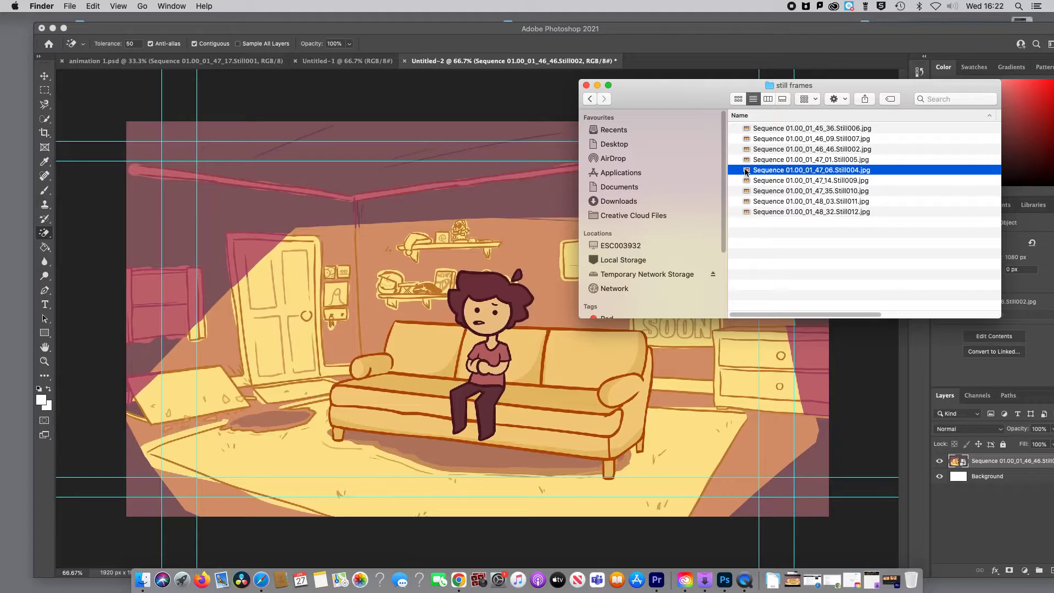
drag(747, 170, 414, 255)
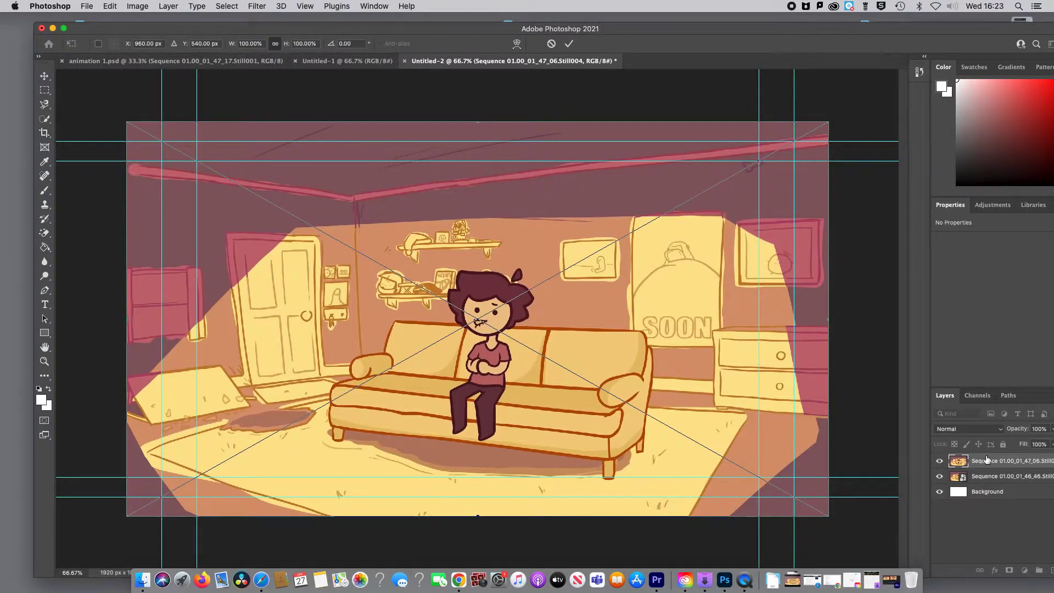
click(570, 47)
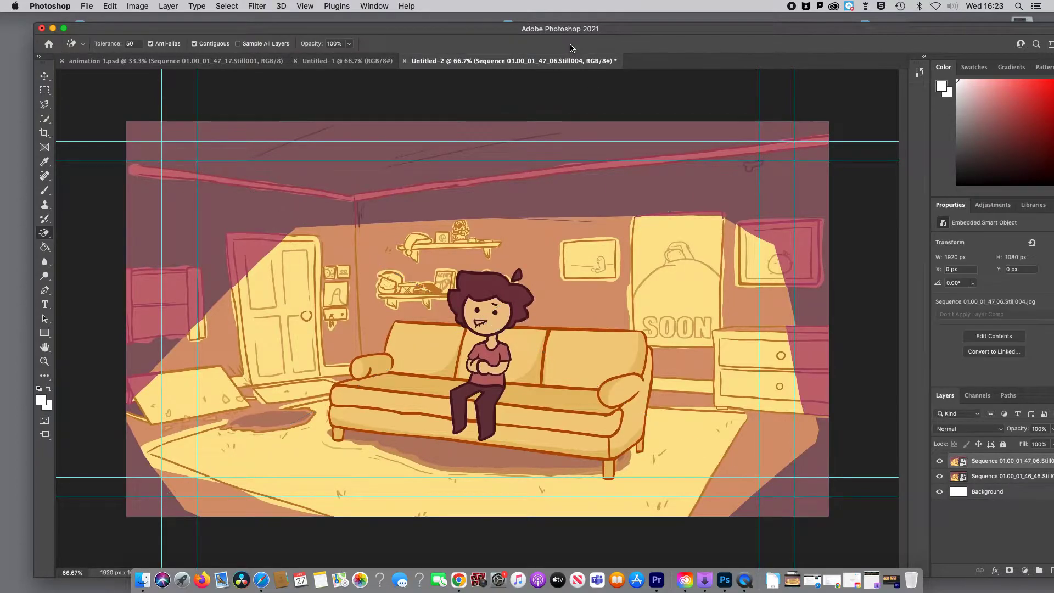
Step: Add Sequence 01.00_01_47_01.Still005.jpg from the still frames folder as a new layer and commit the placement
click(144, 579)
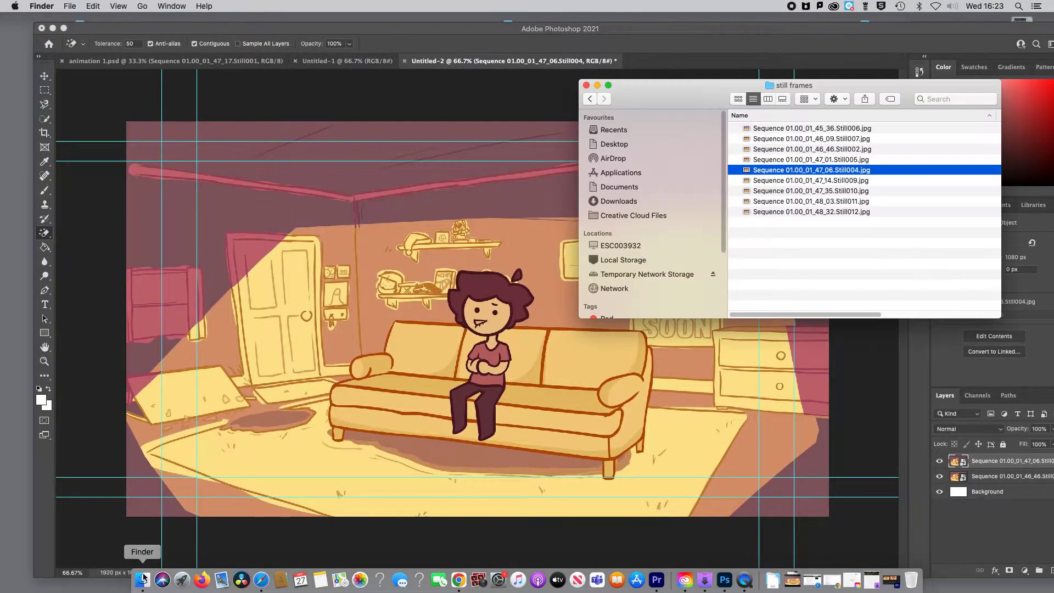
click(809, 160)
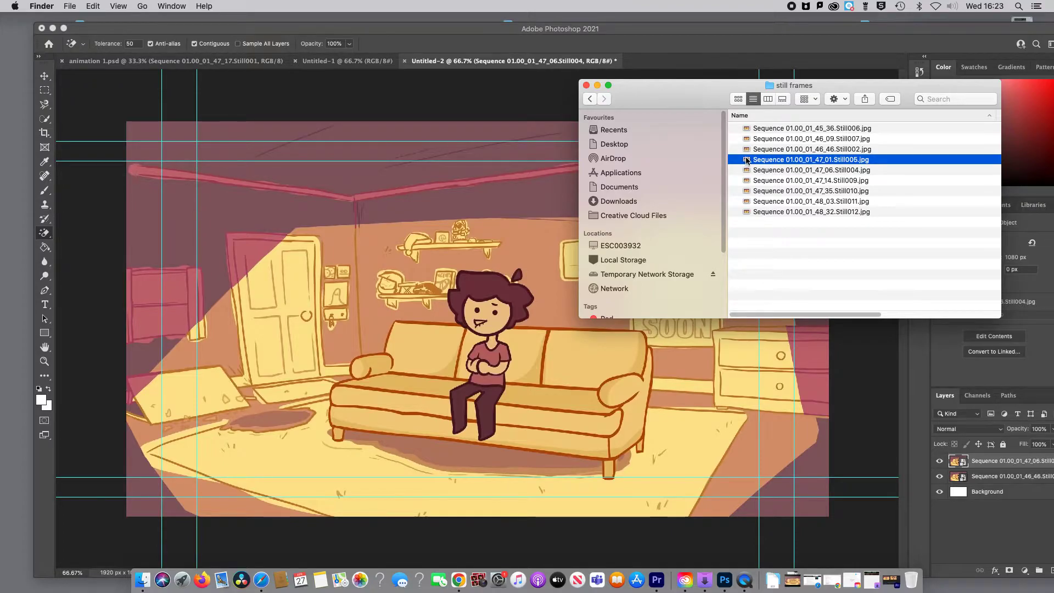
drag(747, 159, 420, 302)
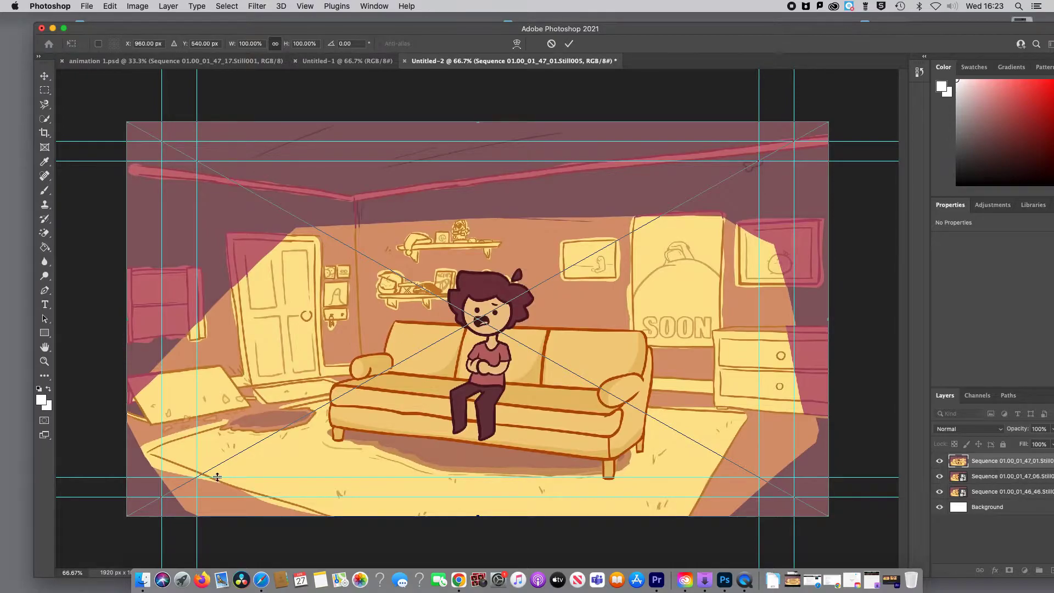
click(142, 579)
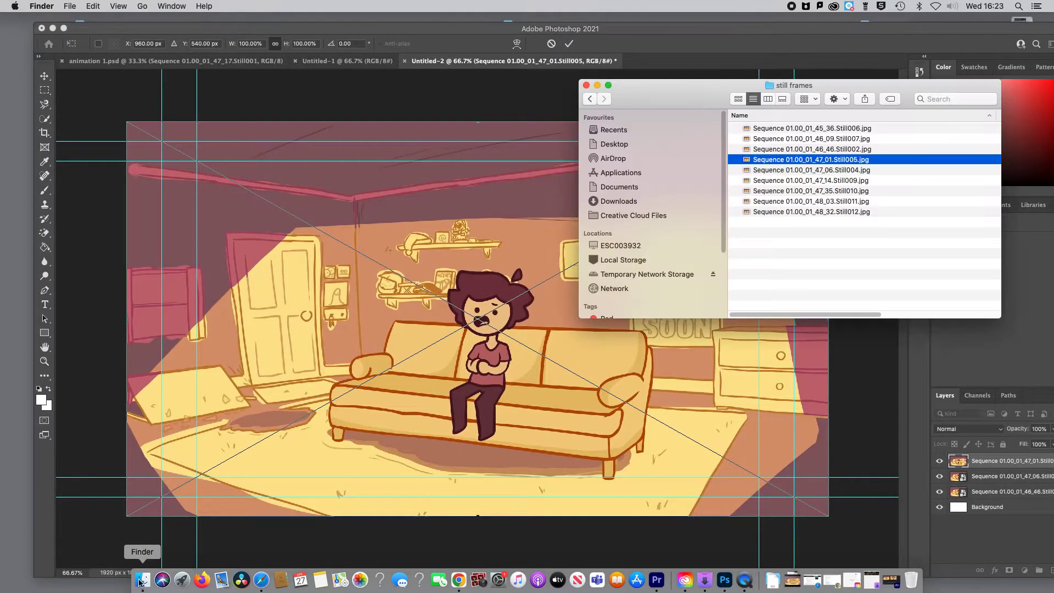
click(784, 130)
drag(748, 130, 462, 323)
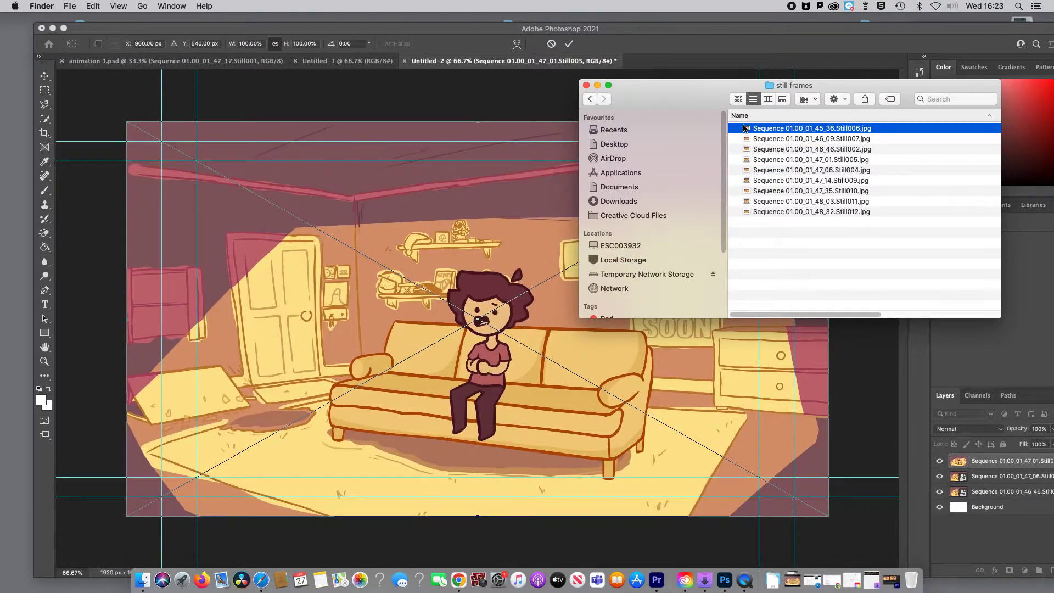
click(568, 43)
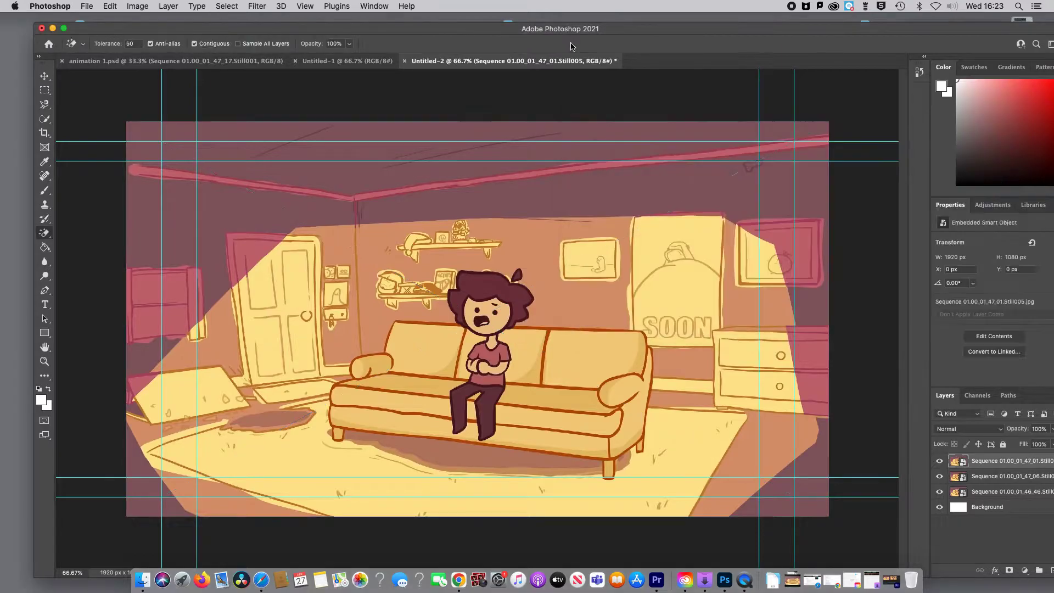
Step: Place Sequence 01.00_01_45_36.Still006.jpg from the still frames folder above the Still005 layer and commit it
click(142, 581)
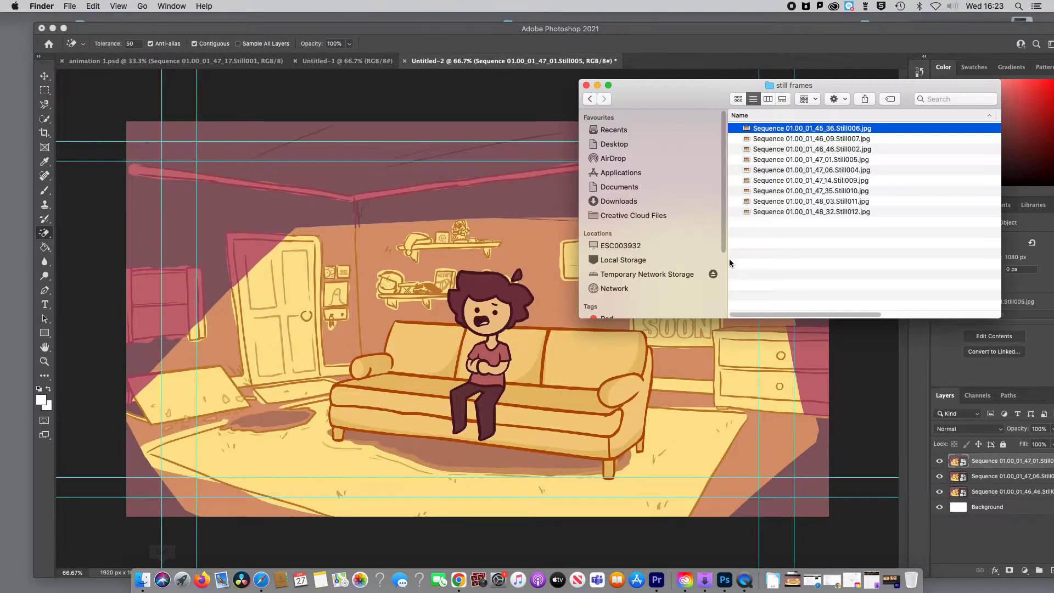
drag(746, 129, 430, 338)
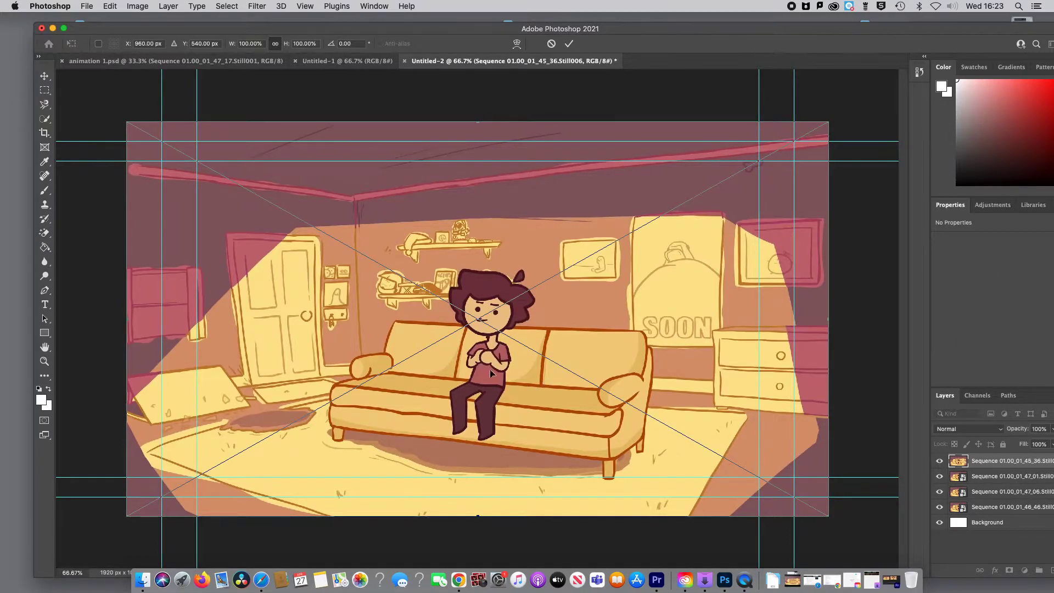
click(142, 580)
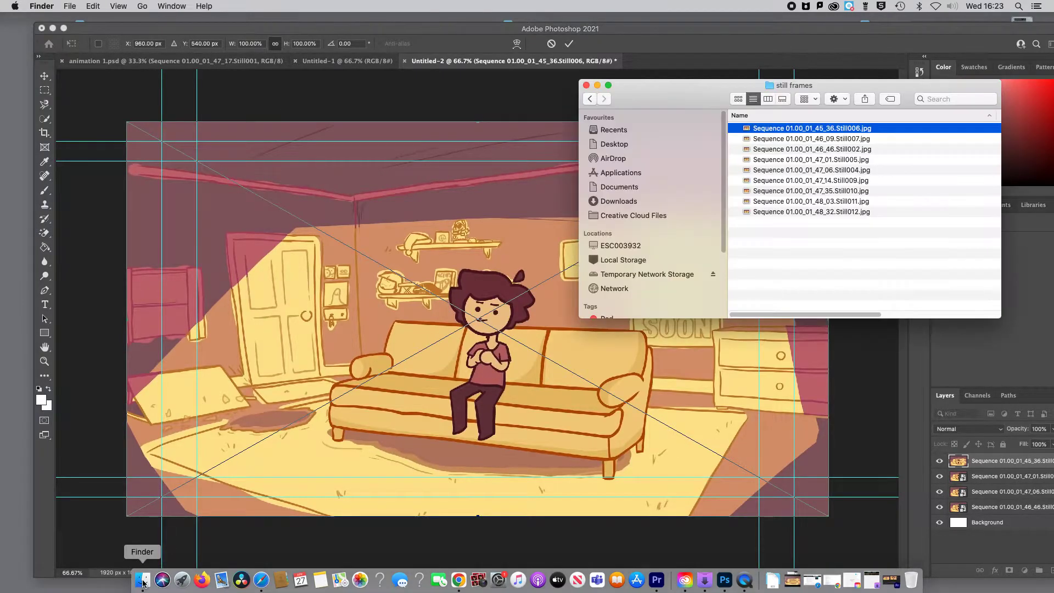
click(563, 48)
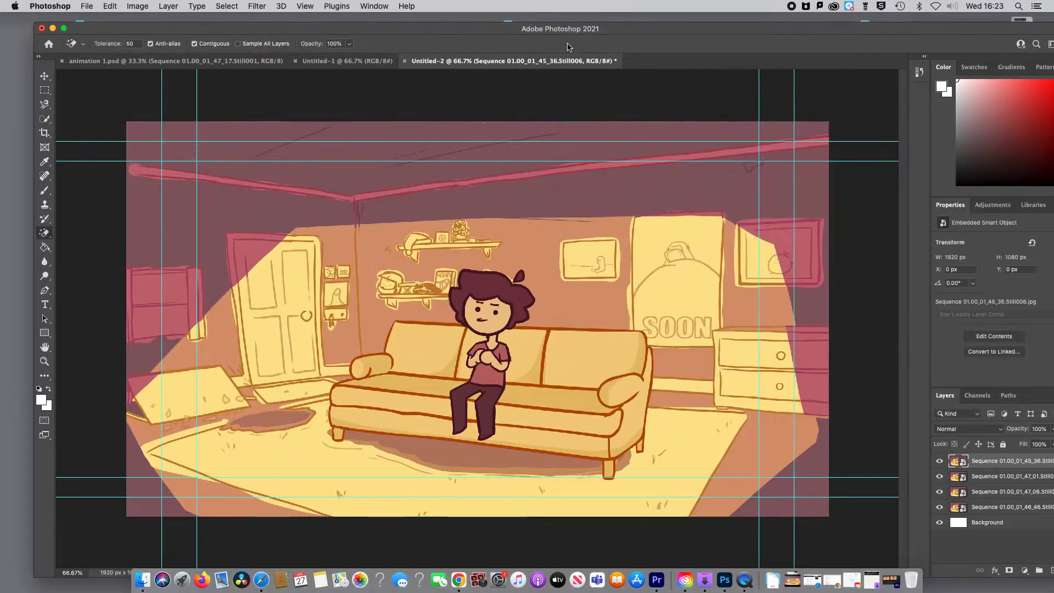
Step: Place Sequence 01.00_01_46_09.Still007.jpg from the still frames folder as the topmost layer and commit it
click(141, 584)
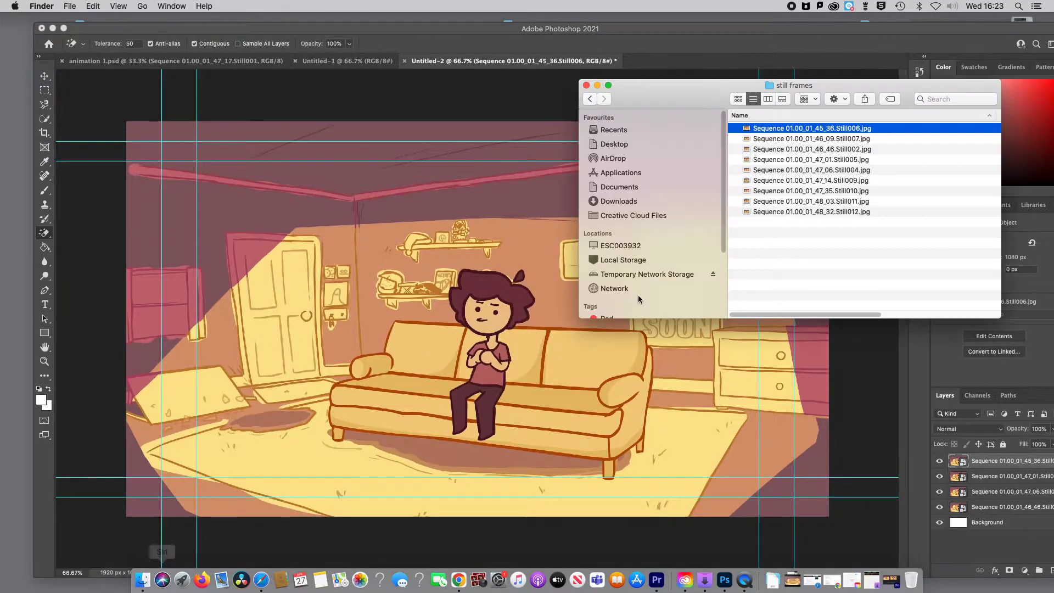
click(746, 139)
drag(746, 139, 437, 339)
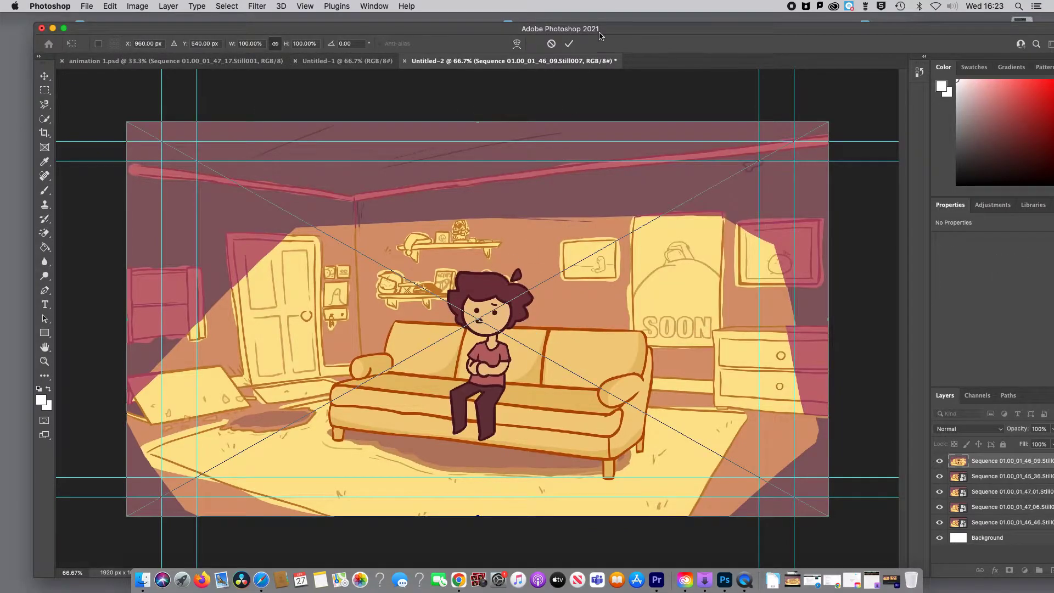
click(569, 44)
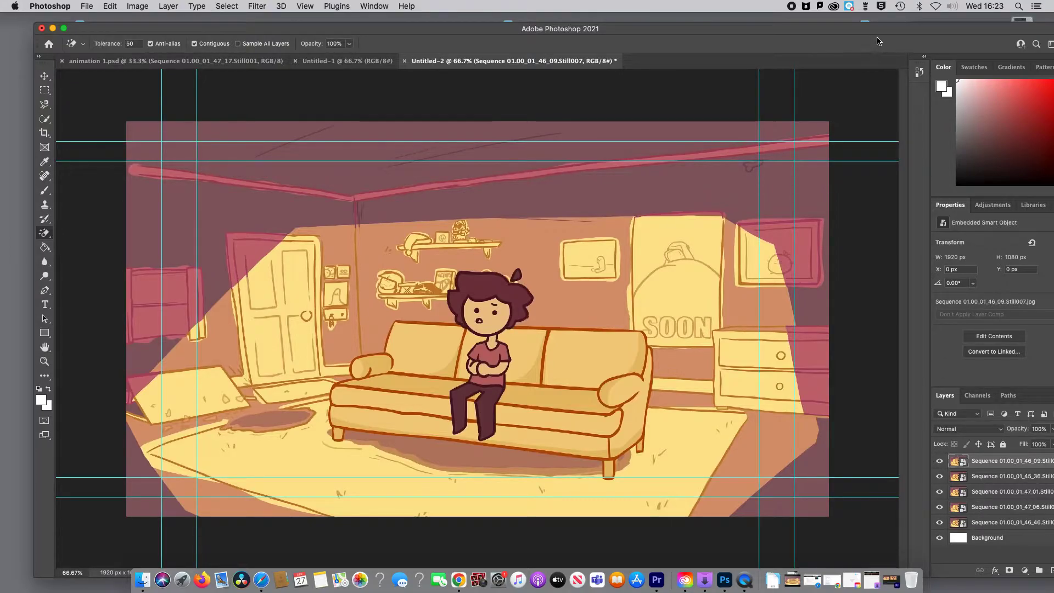
Step: Bring the whole layer list into view and rename the Still002 layer as "Image 1 mouth slight open"
drag(881, 28, 848, 20)
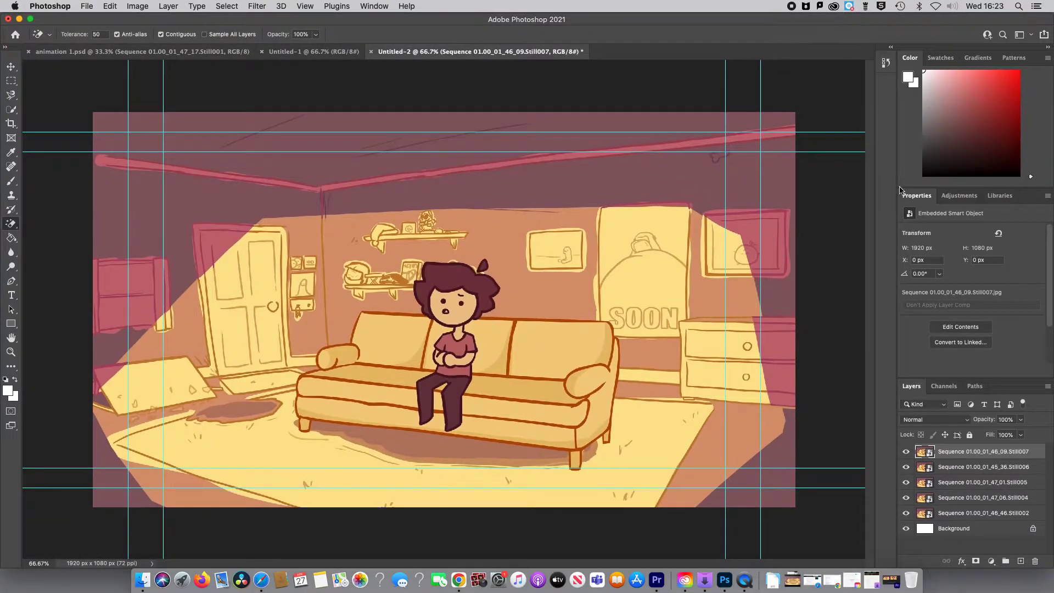
click(947, 513)
double_click(948, 513)
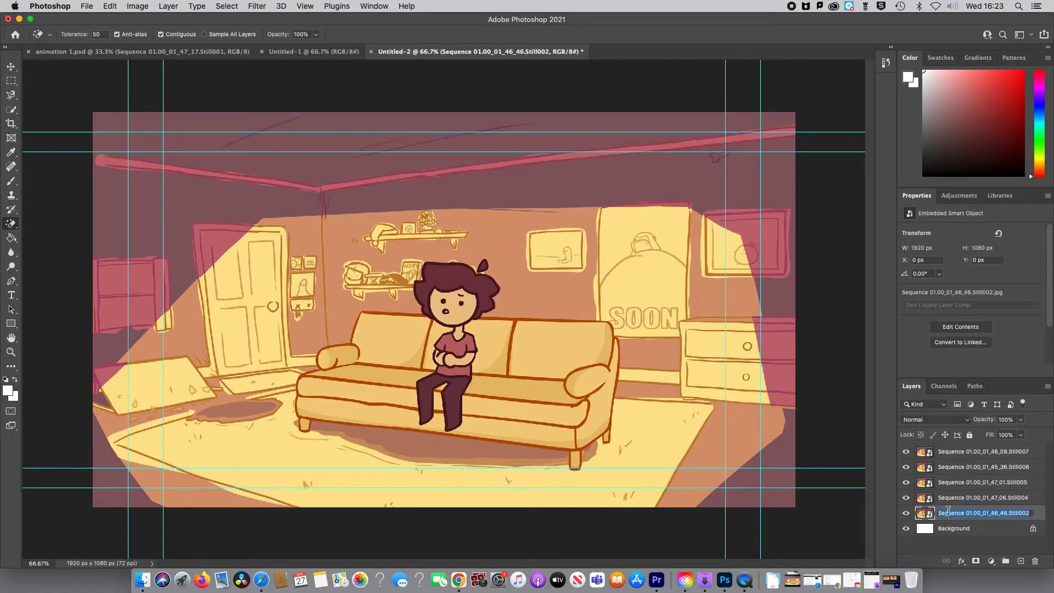
key(BackSpace)
text(ight open)
key(Return)
Step: Rename the Still004 layer directly above "Image 1 mouth slight open" as "Image 2"
click(960, 501)
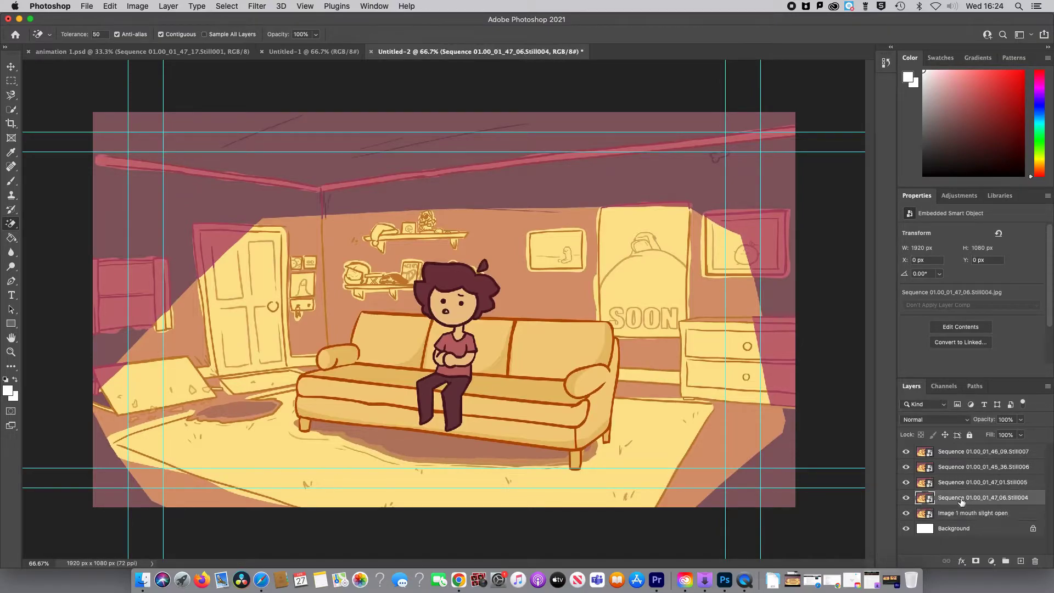
double_click(961, 498)
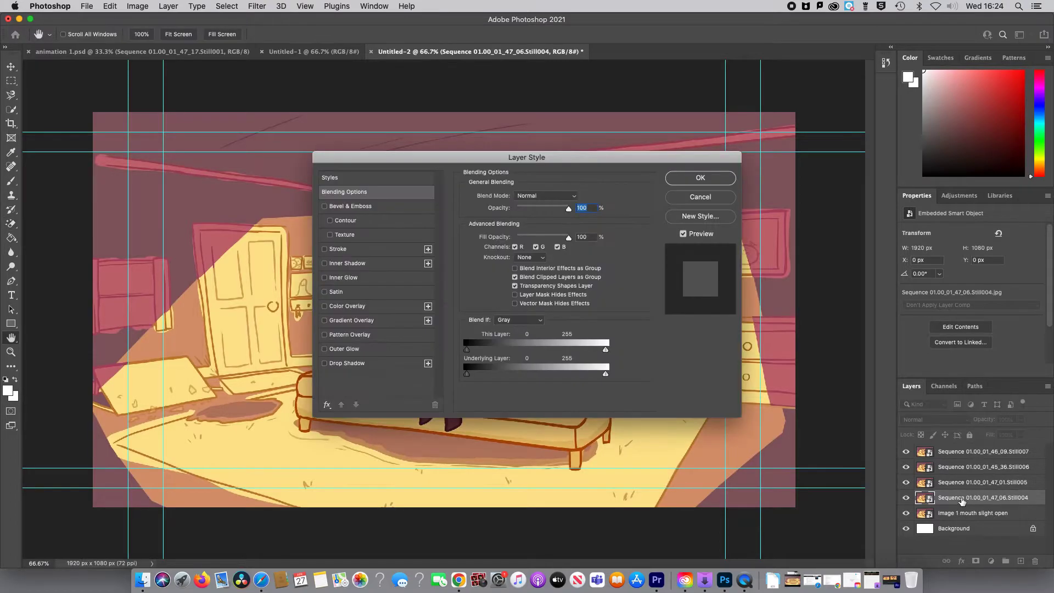
click(702, 197)
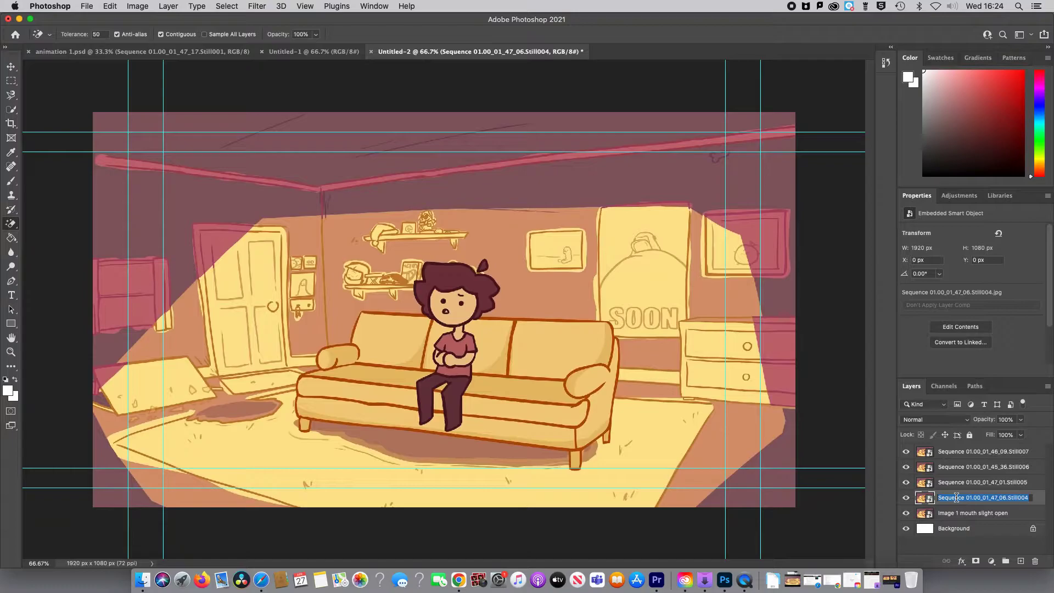
key(BackSpace)
key(Return)
Step: Delete the "Image 2" layer and reselect the "Image 1 mouth slight open" layer
click(958, 514)
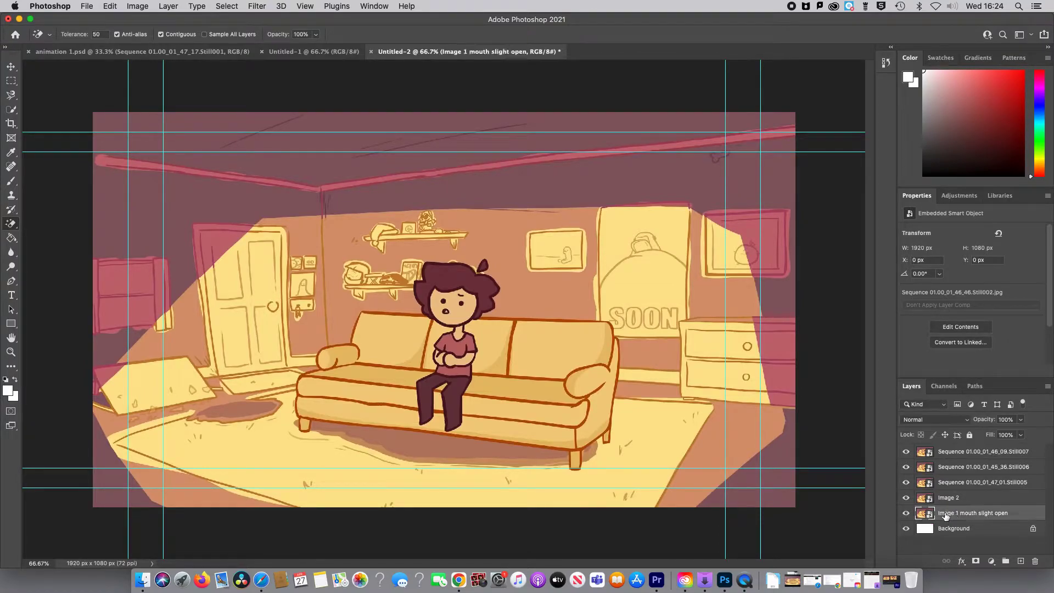
click(948, 500)
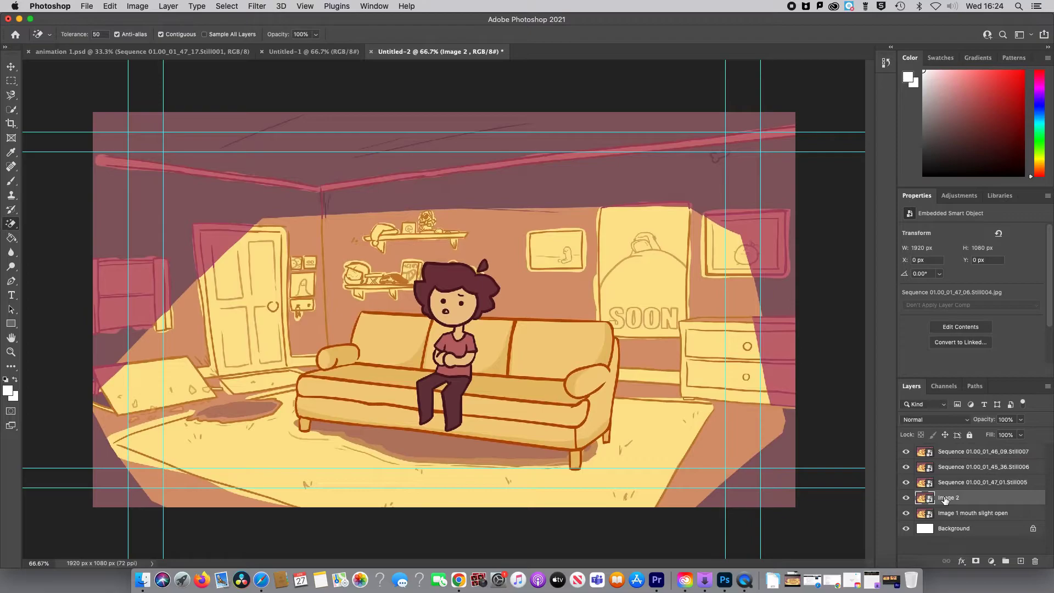
key(BackSpace)
click(948, 483)
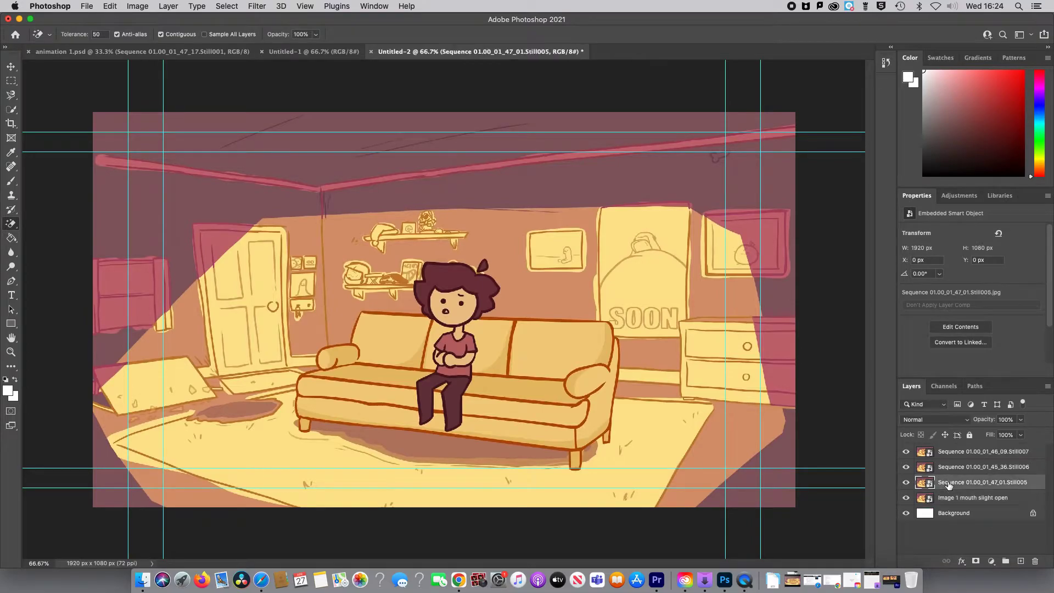
click(940, 497)
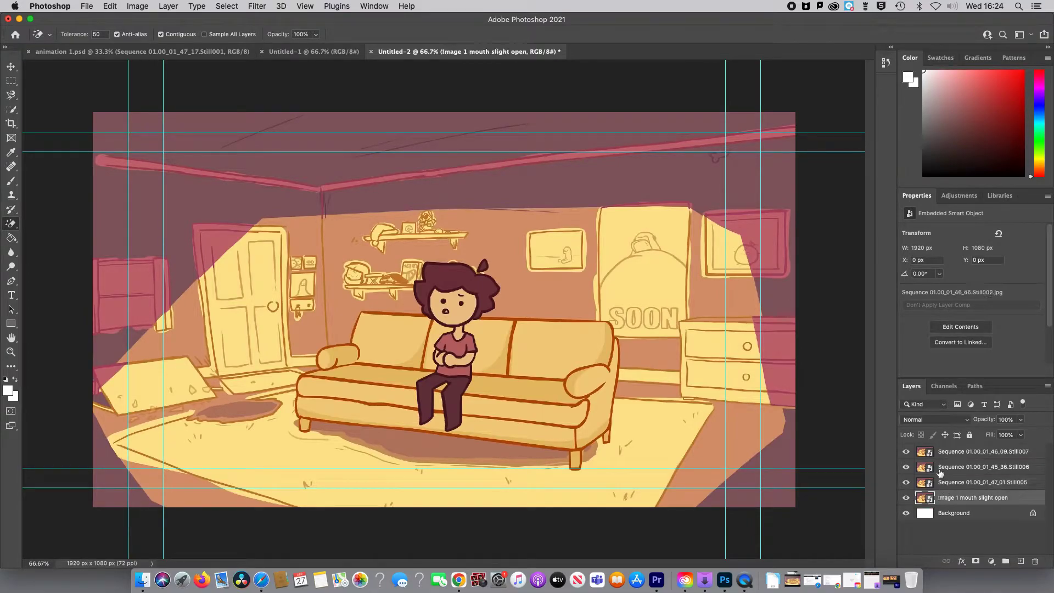
Step: Undo the deletion of the "Image 2" layer and hide the Still005, Still006 and Still007 layers above it
click(942, 454)
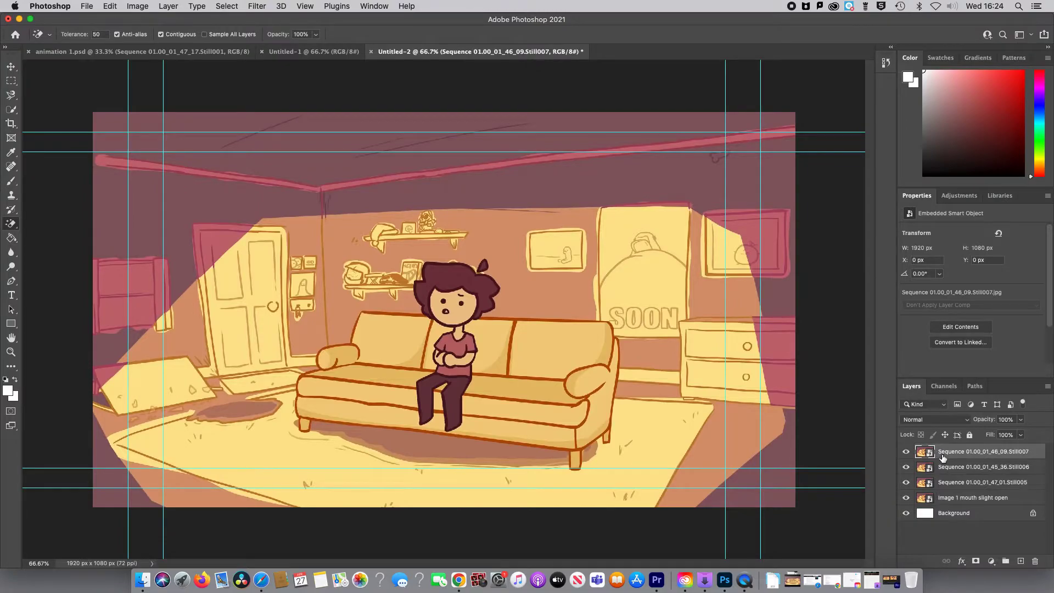
key(super+z)
click(906, 452)
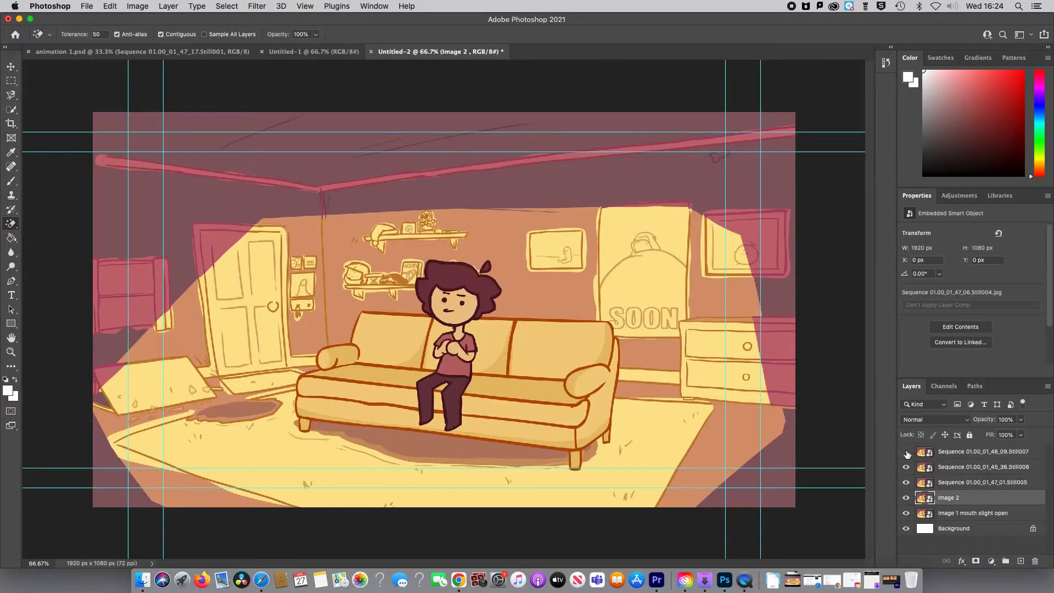
click(906, 467)
click(906, 483)
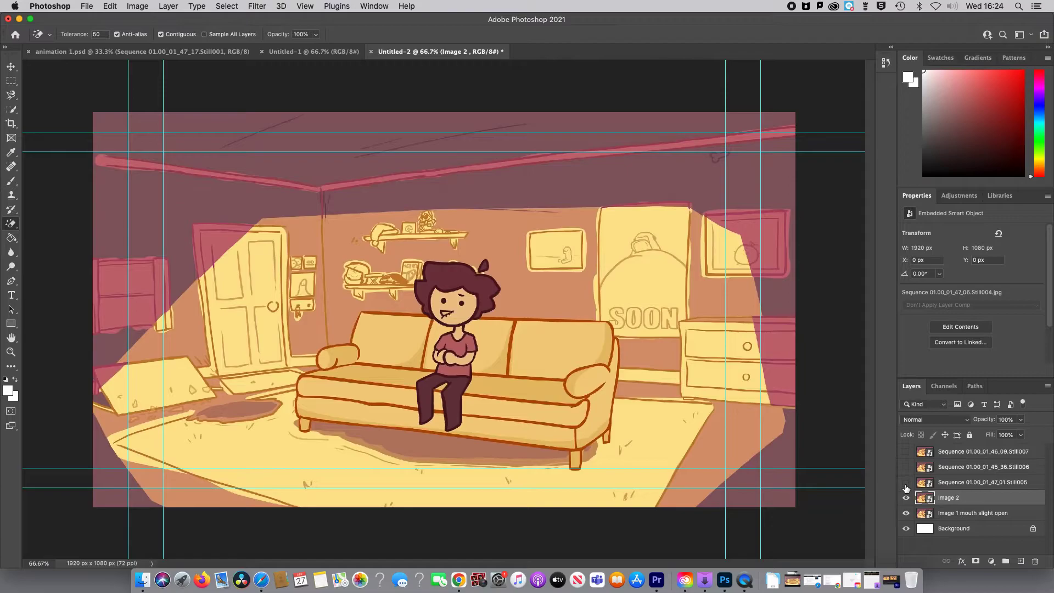
Step: Toggle the "Image 2" layer's visibility to compare it with the layer below, and rename it "Image 2 mouth side"
click(906, 498)
click(906, 497)
click(906, 498)
click(906, 498)
click(963, 497)
key(Return)
Step: Show the Still005 layer and rename it "Image 3 open"
click(906, 483)
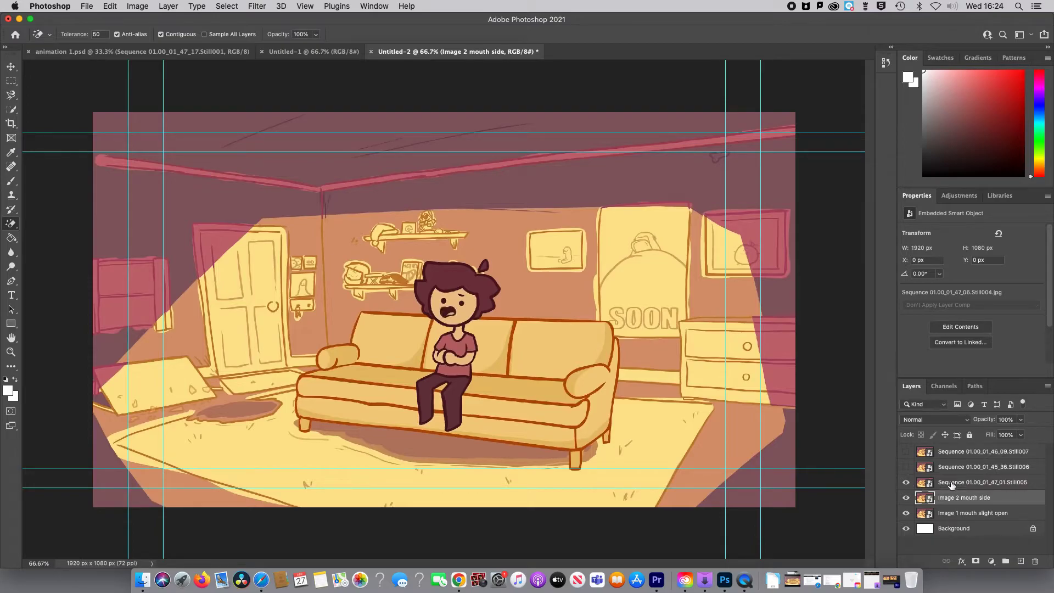
double_click(951, 482)
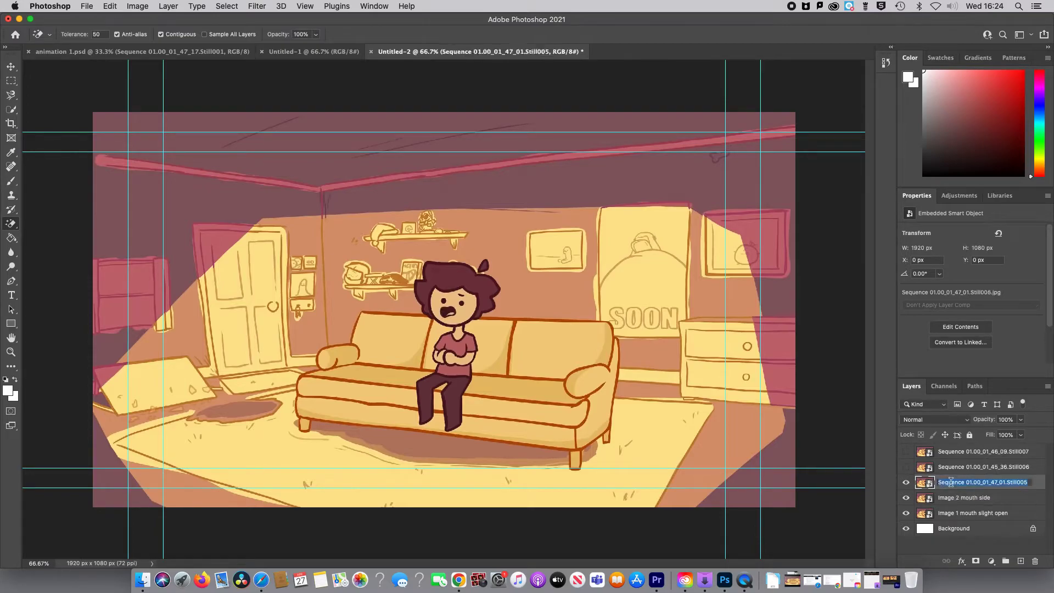
key(BackSpace)
key(Return)
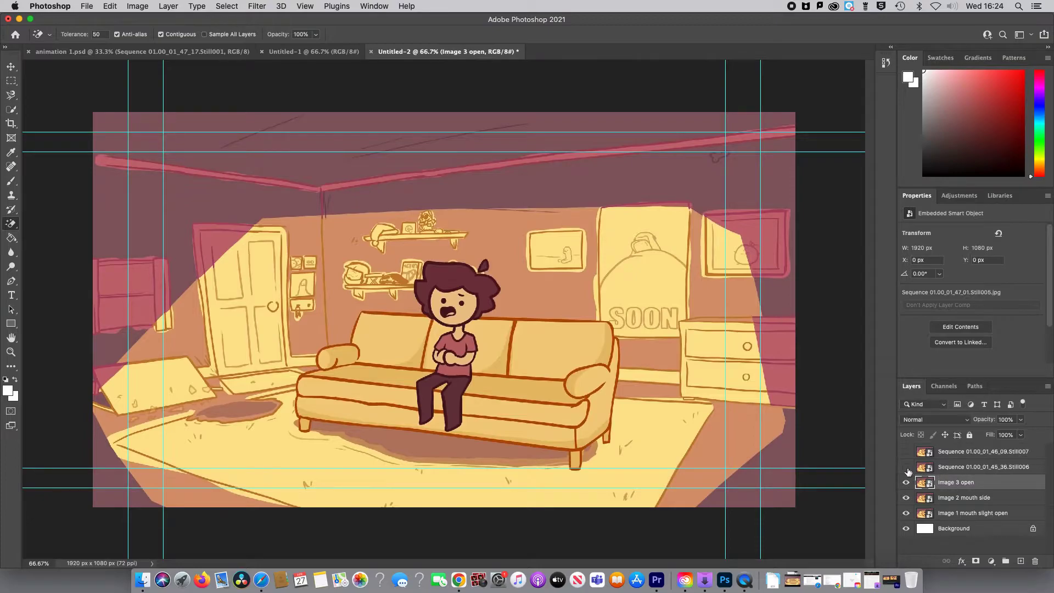
Step: Show the Still006 layer and rename it "Image 4 hands"
click(906, 467)
click(965, 469)
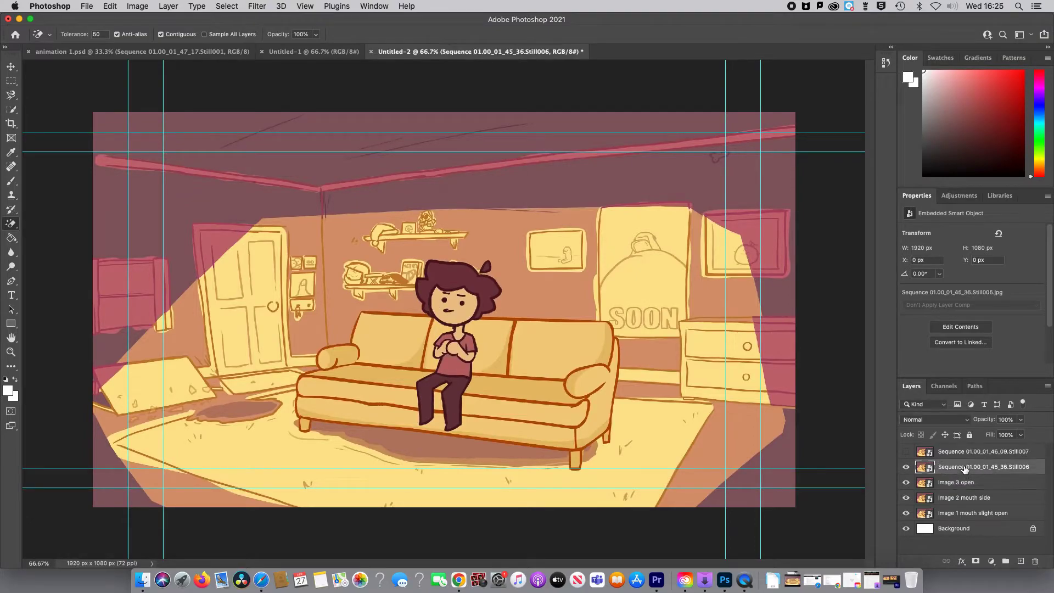
text(0)
key(Return)
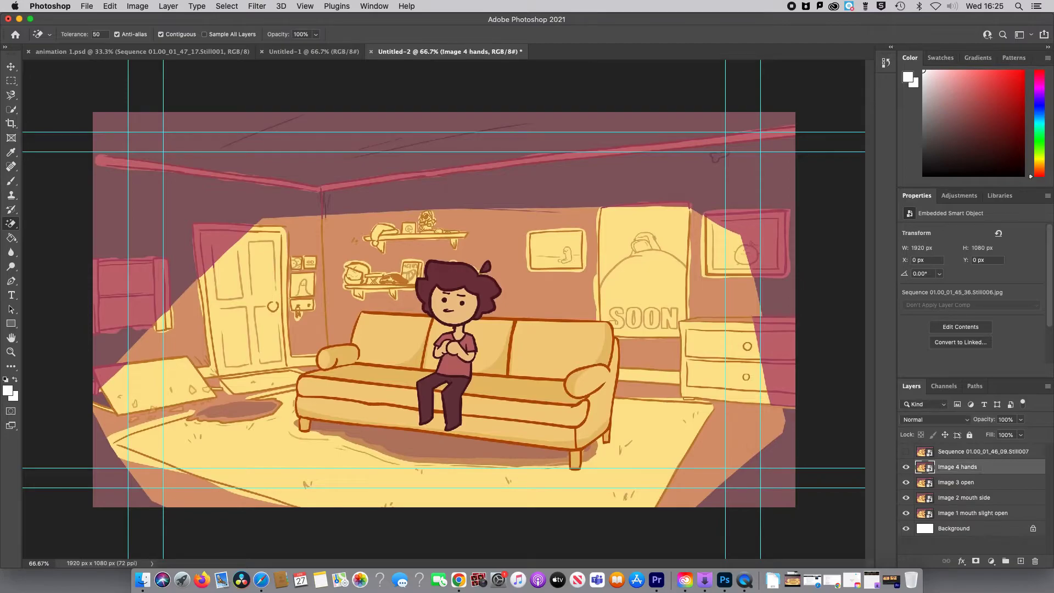
Step: Show the topmost Still007 layer and rename it "Image hands down"
click(907, 452)
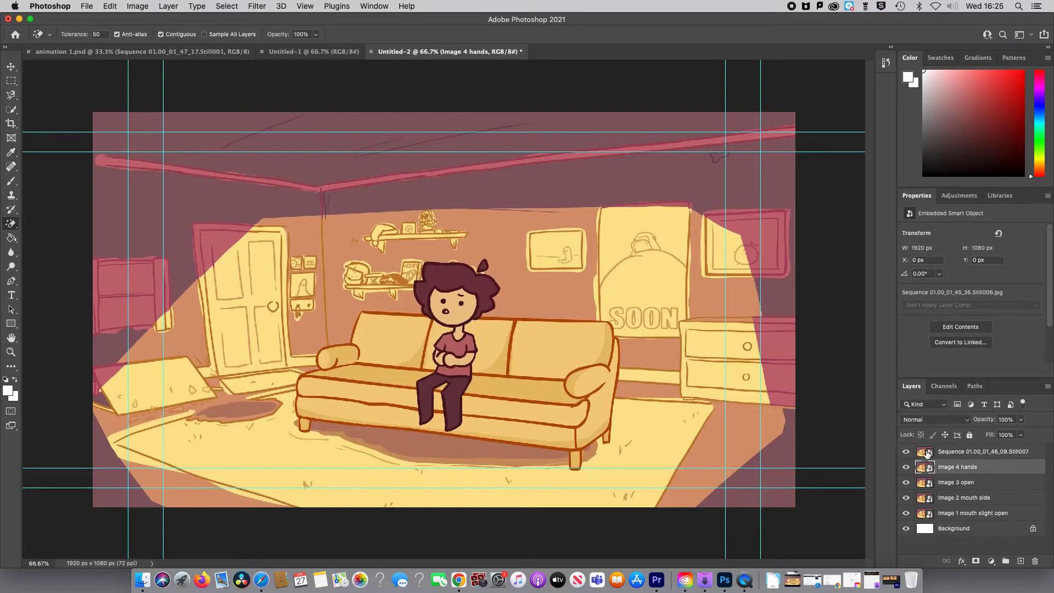
click(951, 453)
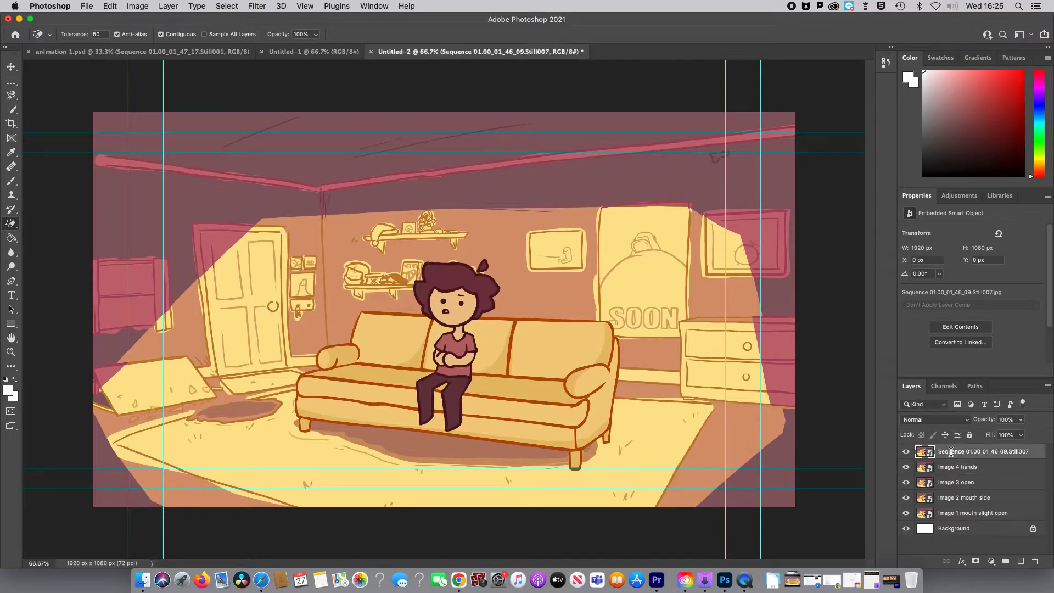
key(BackSpace)
key(Return)
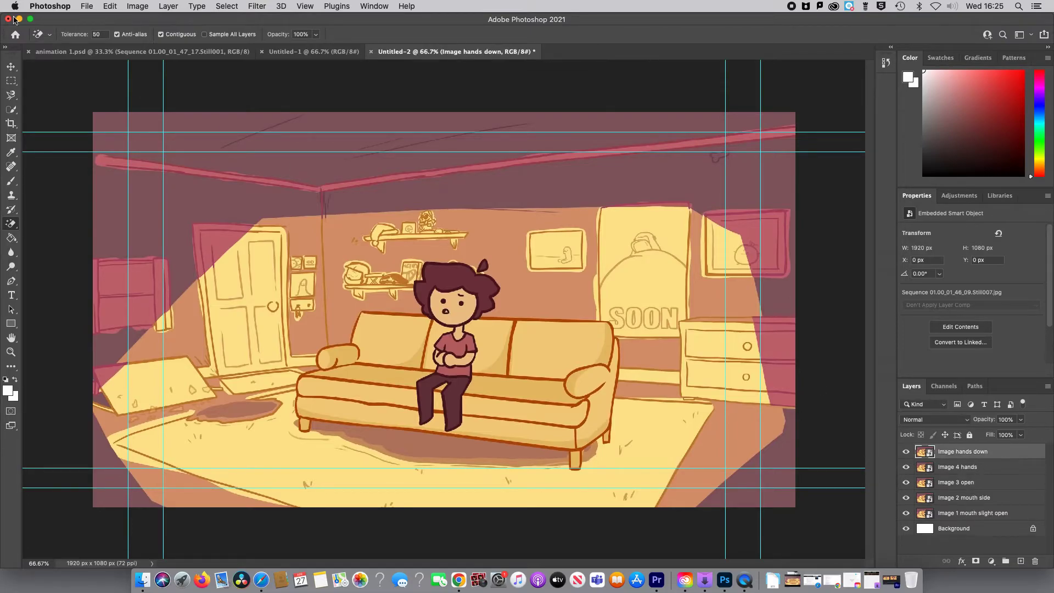
Step: Save the document on the computer as "my project.psd" in Photoshop format with Maximize Compatibility on
click(86, 6)
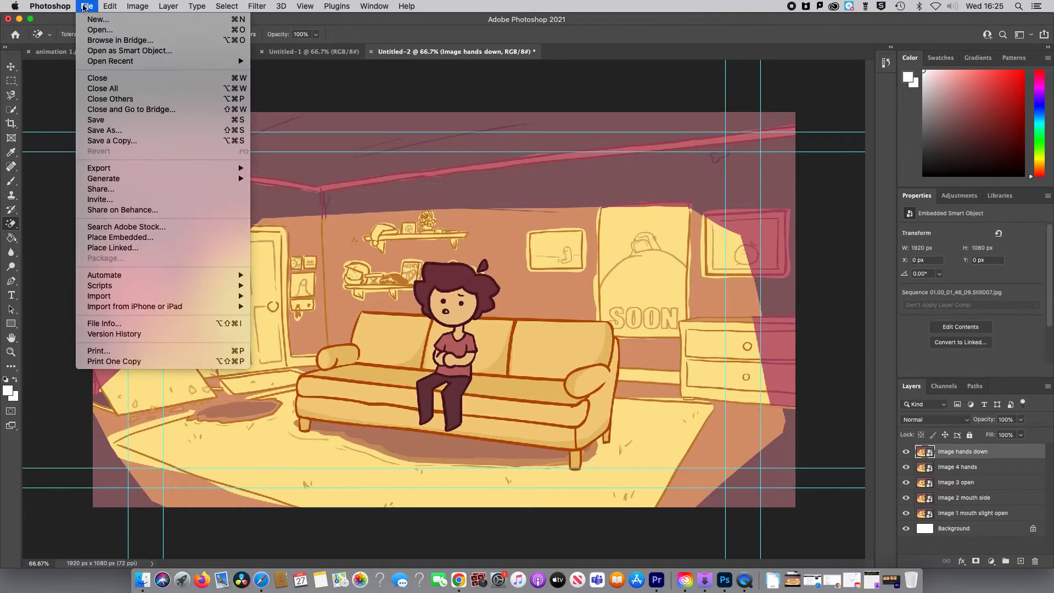
click(102, 132)
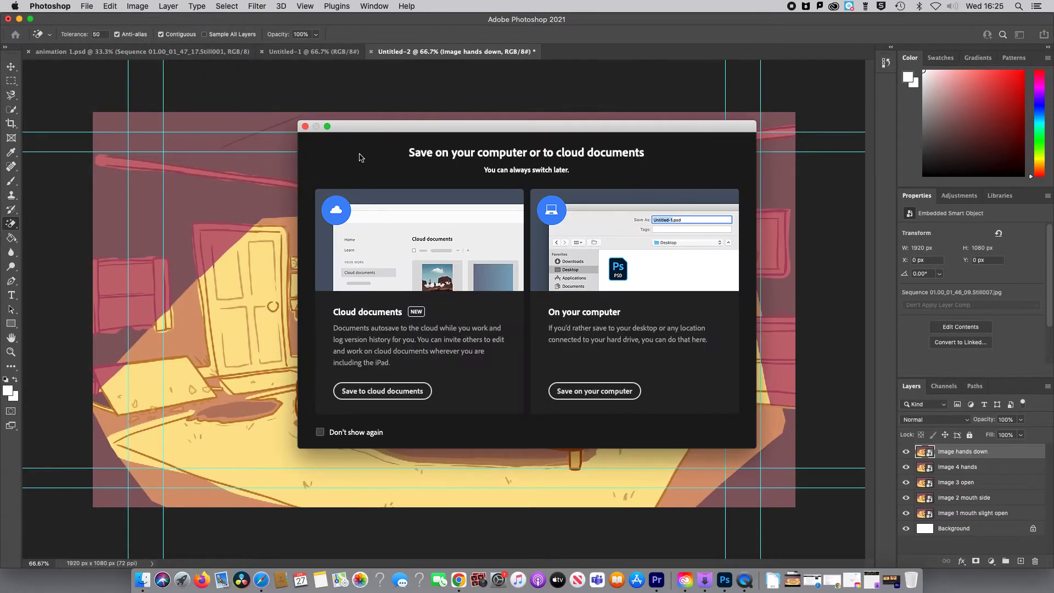
click(594, 391)
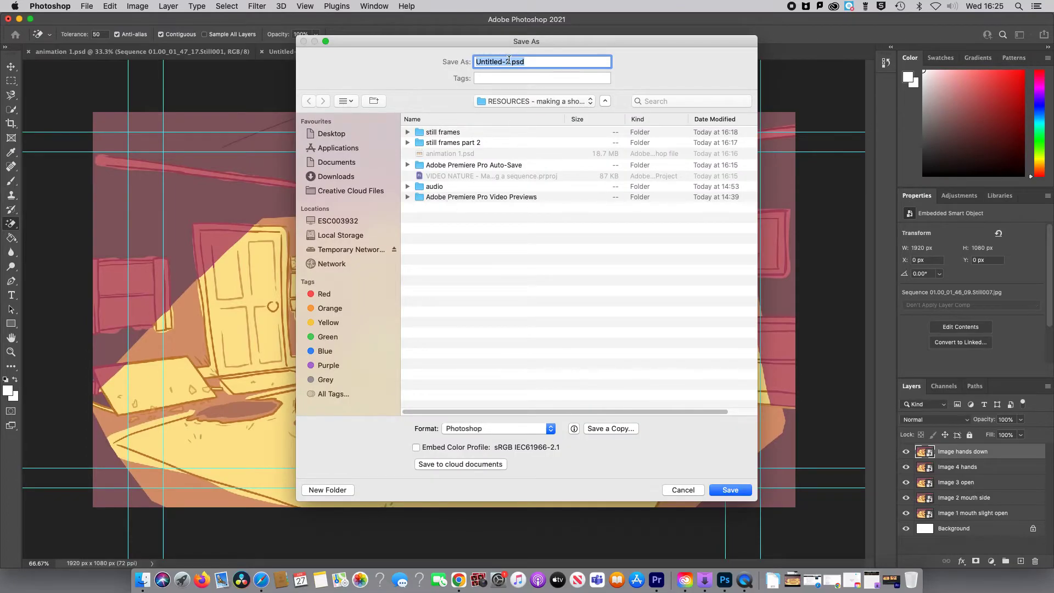
text(my project)
click(730, 490)
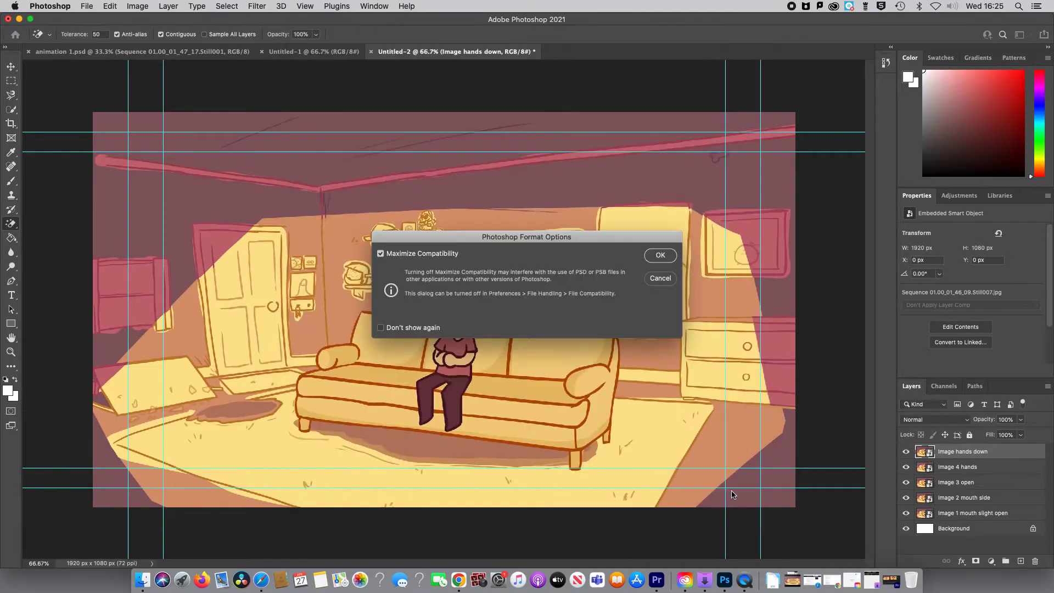
click(661, 256)
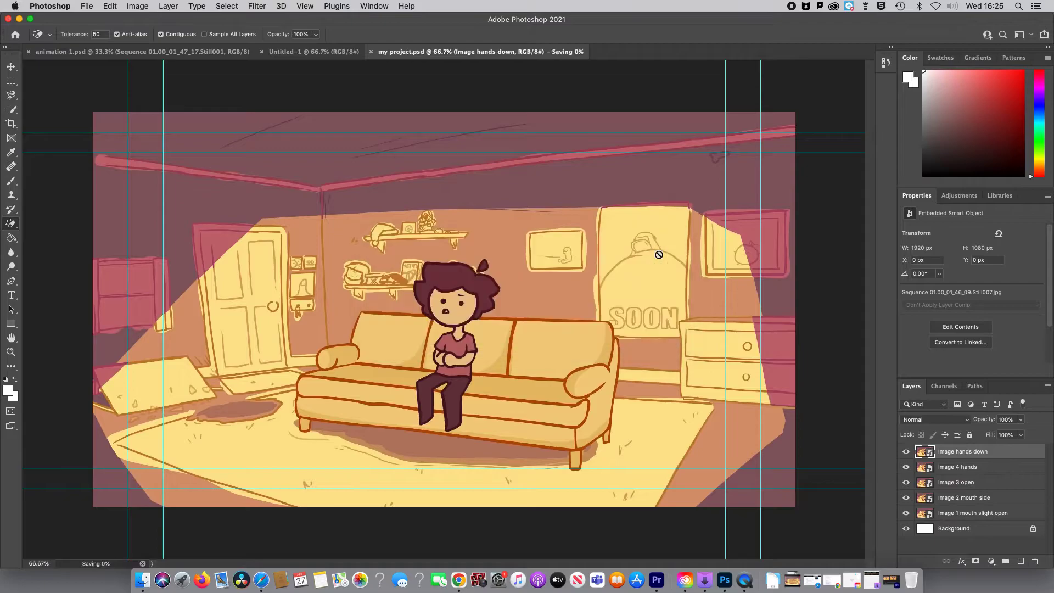
Step: Hide the four image layers above "Image 1 mouth slight open" and select that layer
click(906, 452)
click(905, 467)
click(906, 482)
click(906, 498)
click(946, 513)
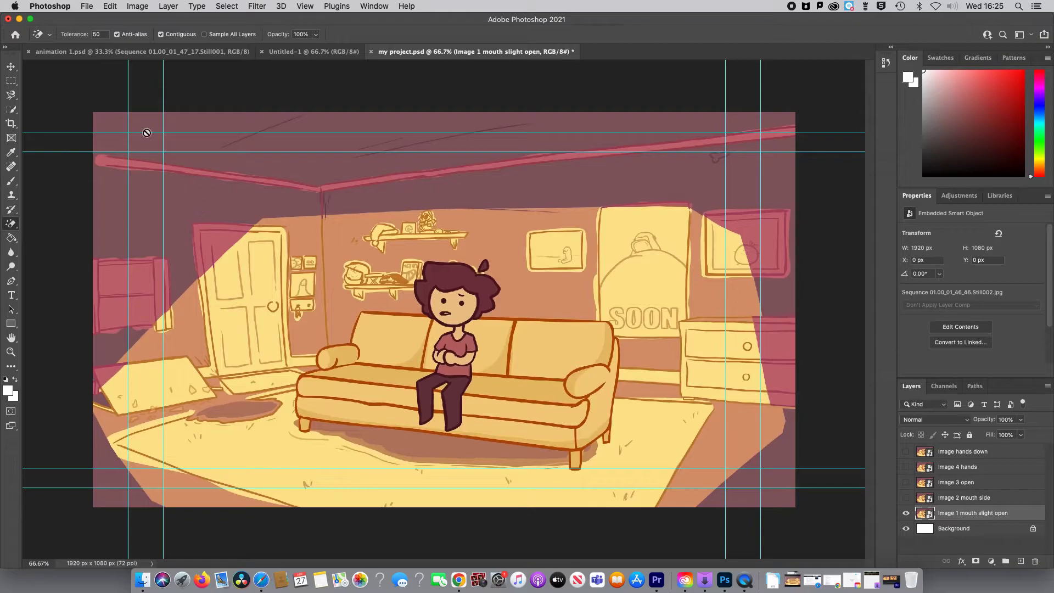
Step: Save a new version on the computer as "my project CREATIVE.psd" in Photoshop format with Maximize Compatibility on
click(88, 6)
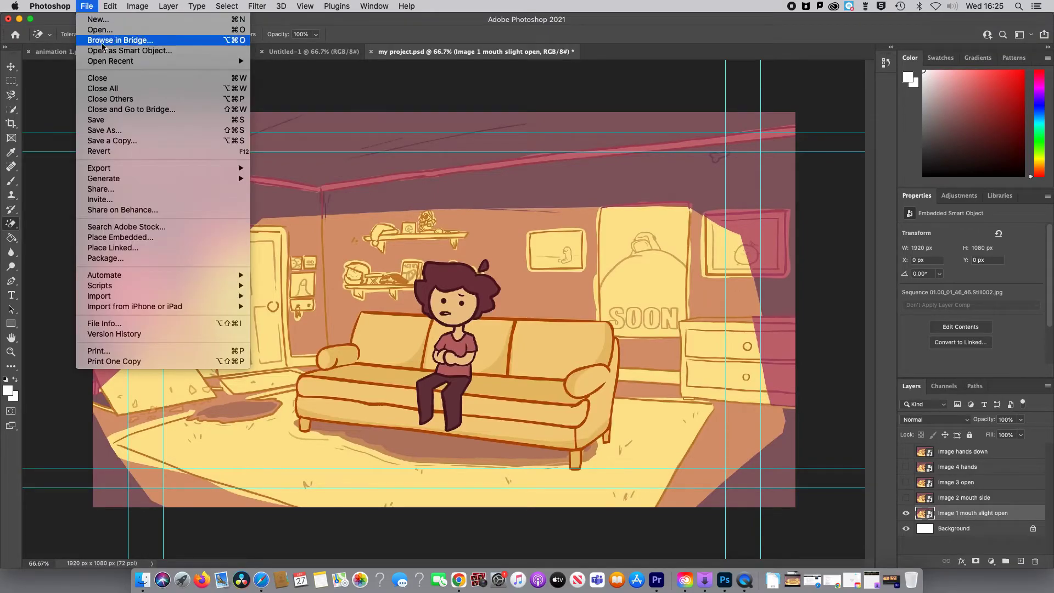
click(118, 132)
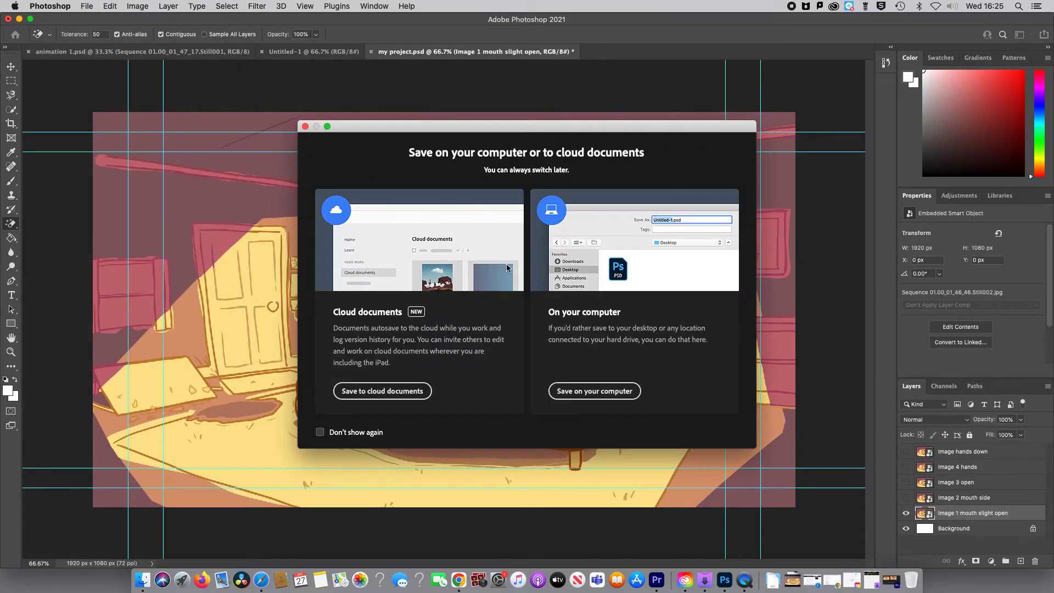
click(594, 391)
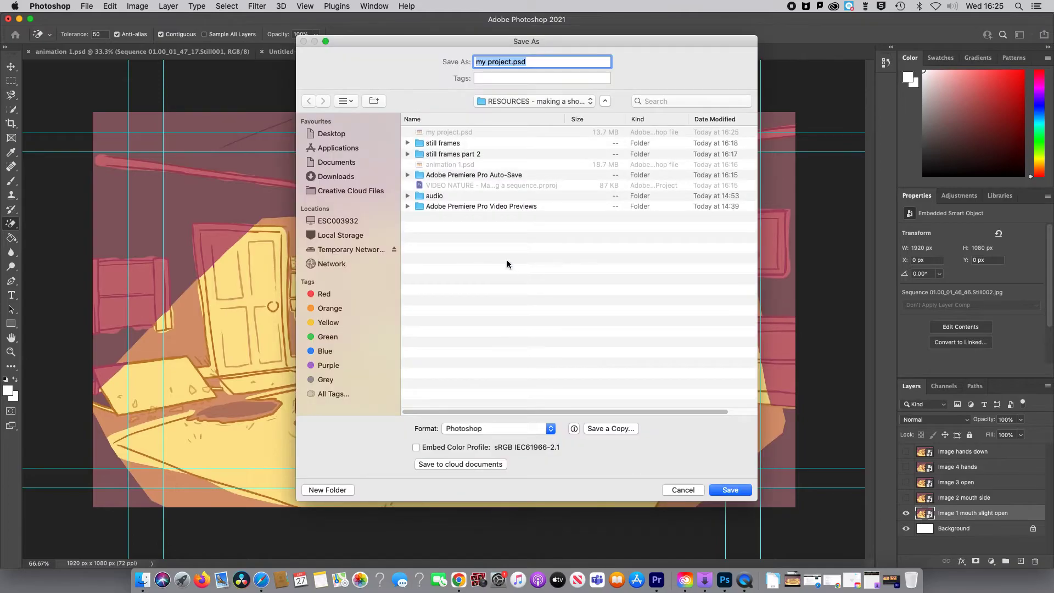
click(512, 62)
text(CREATIVE)
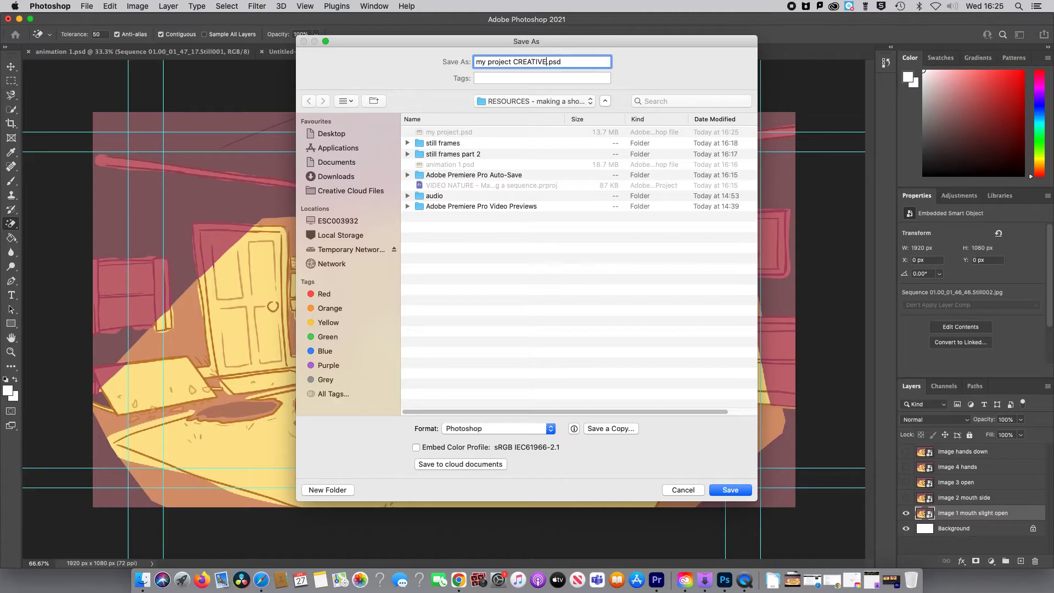
click(726, 490)
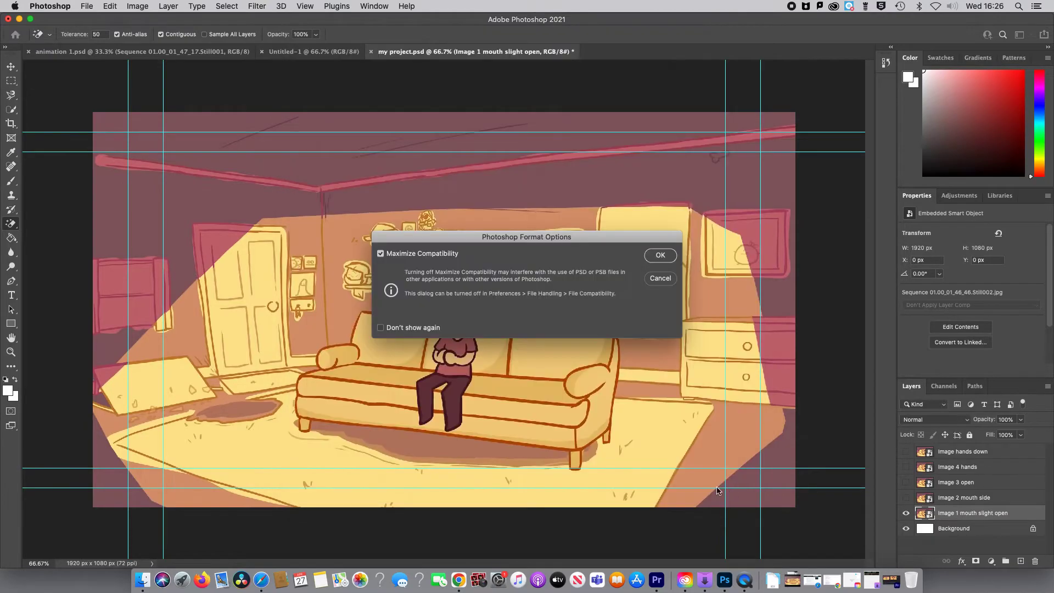
click(657, 254)
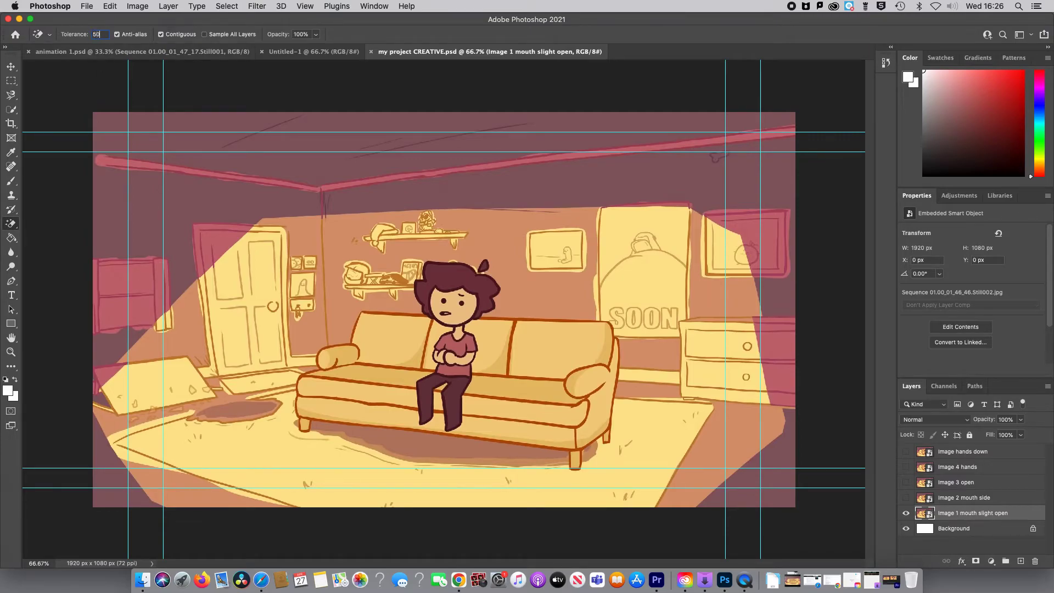
Step: Rasterize the "Image 1 mouth slight open" layer and erase its ceiling, back wall, poster and drawer fills with the Magic Eraser
click(275, 223)
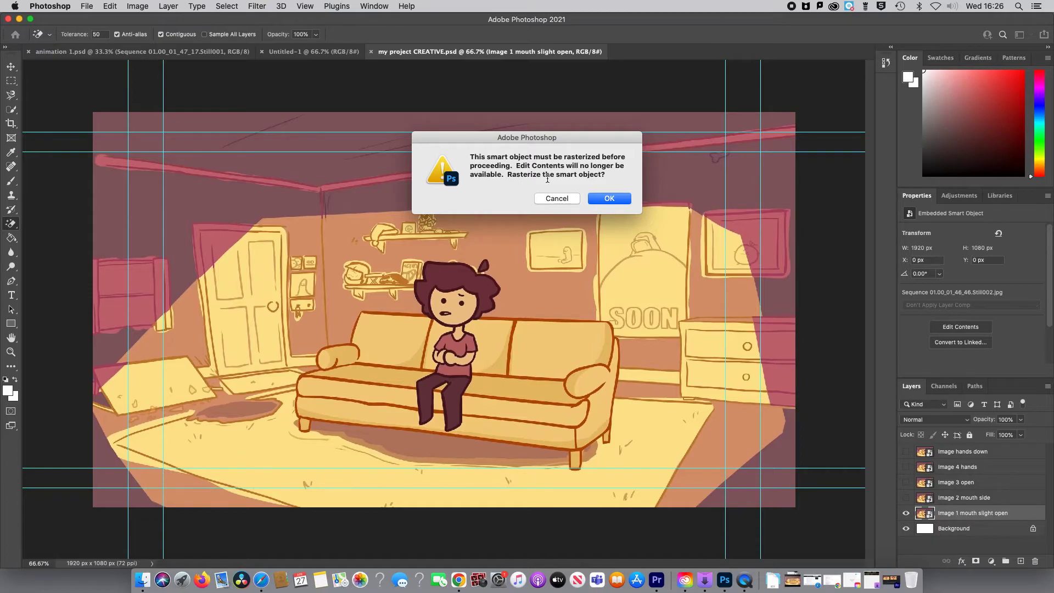
click(609, 200)
click(286, 207)
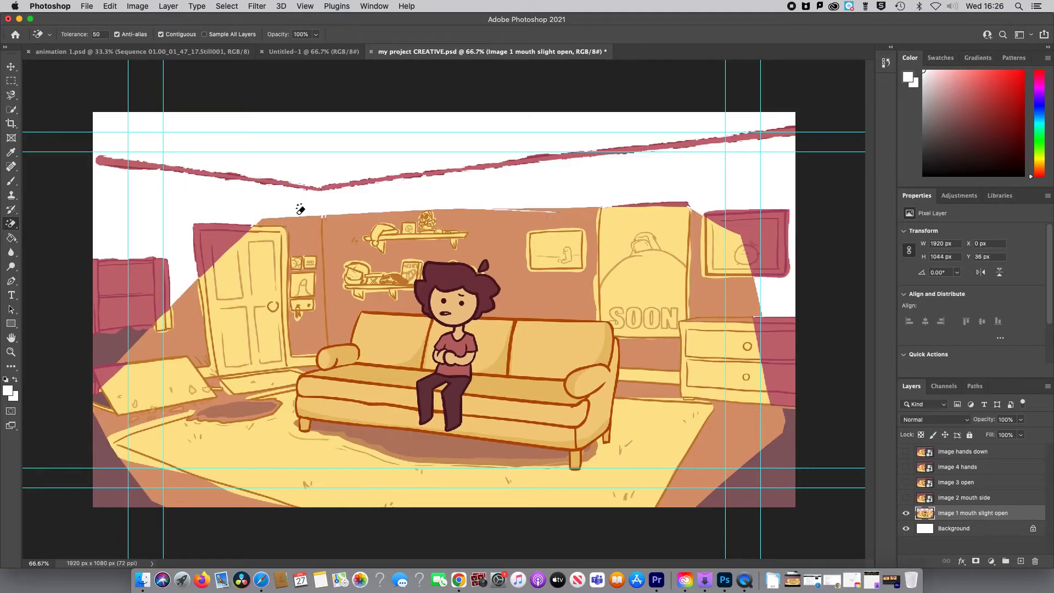
click(306, 235)
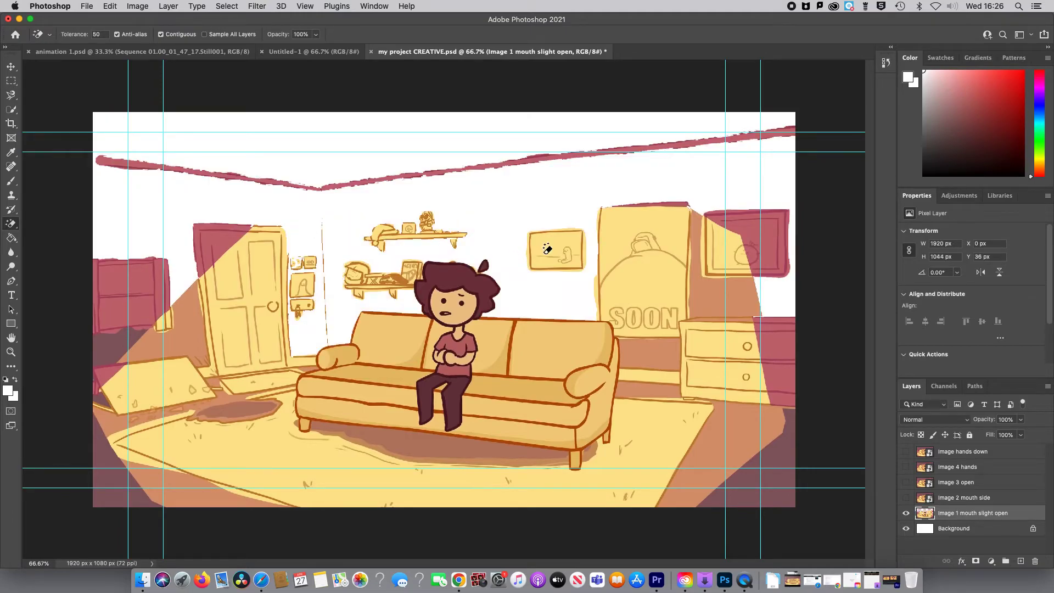
click(648, 263)
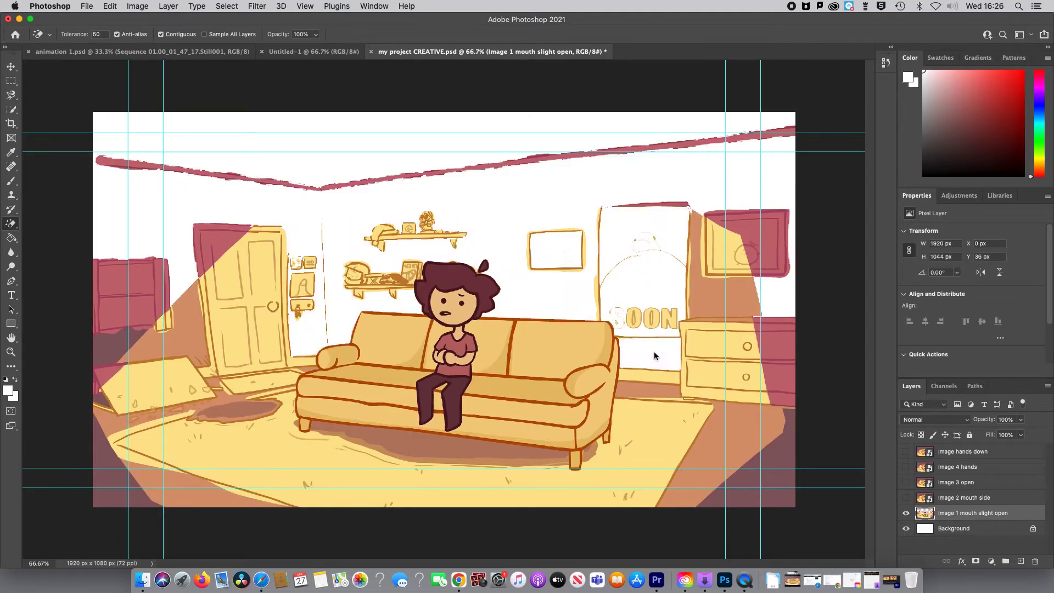
click(710, 341)
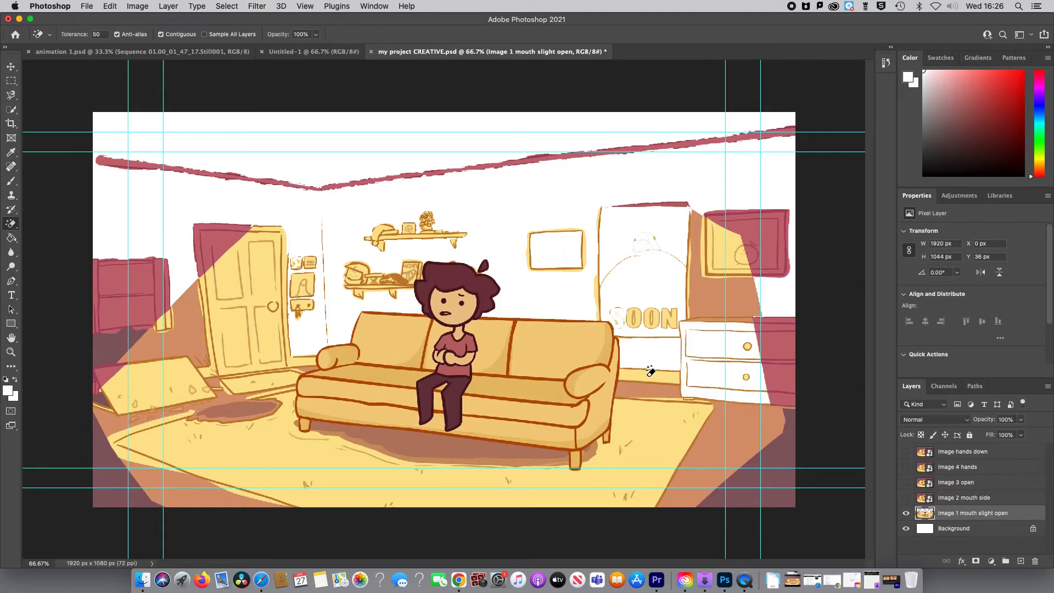
Step: Erase the rug, the floor shadow beside the sofa, the door and the small picture next to it with the Magic Eraser
click(640, 427)
click(242, 413)
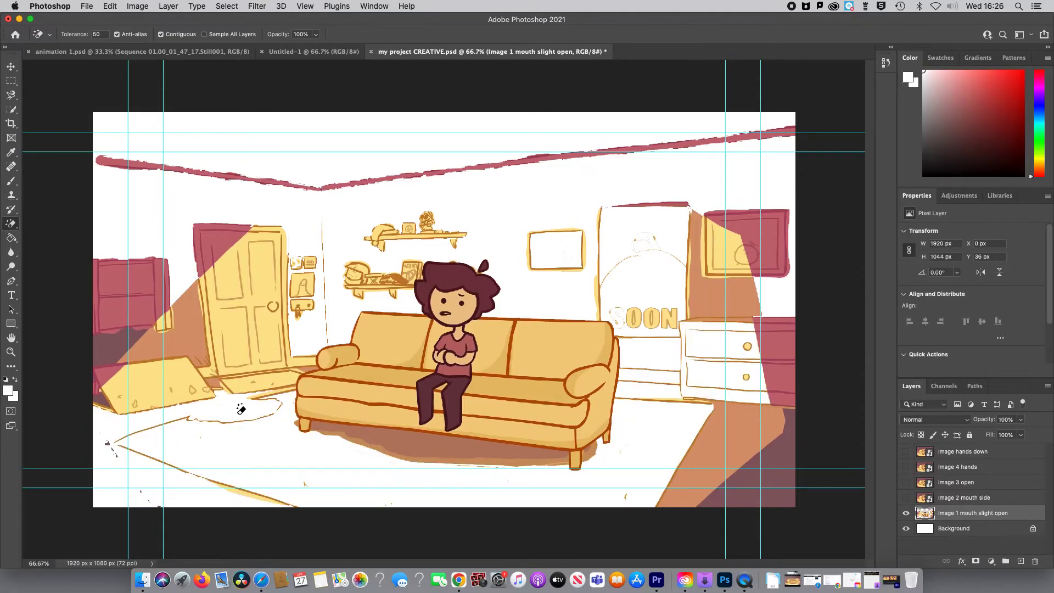
click(254, 378)
click(255, 332)
click(304, 282)
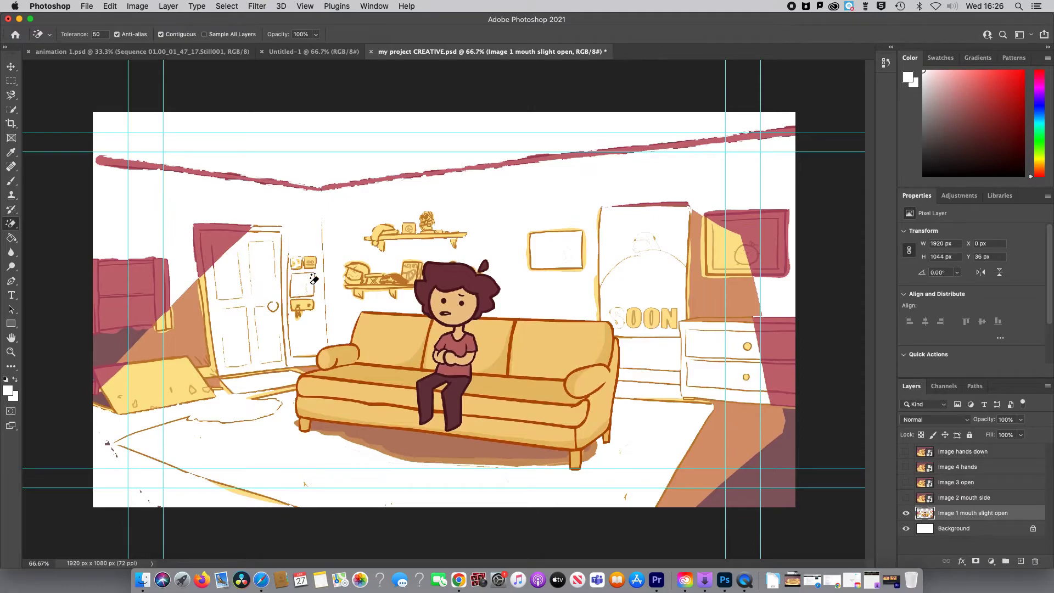
Step: Erase both wall shelves and the red ceiling beam with the Magic Eraser
click(356, 276)
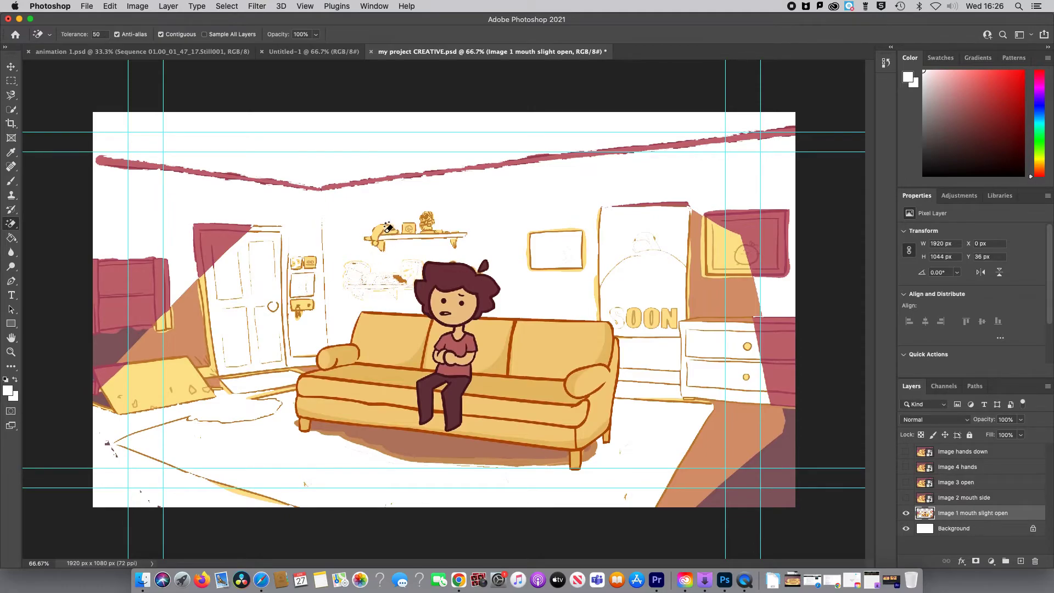
click(362, 182)
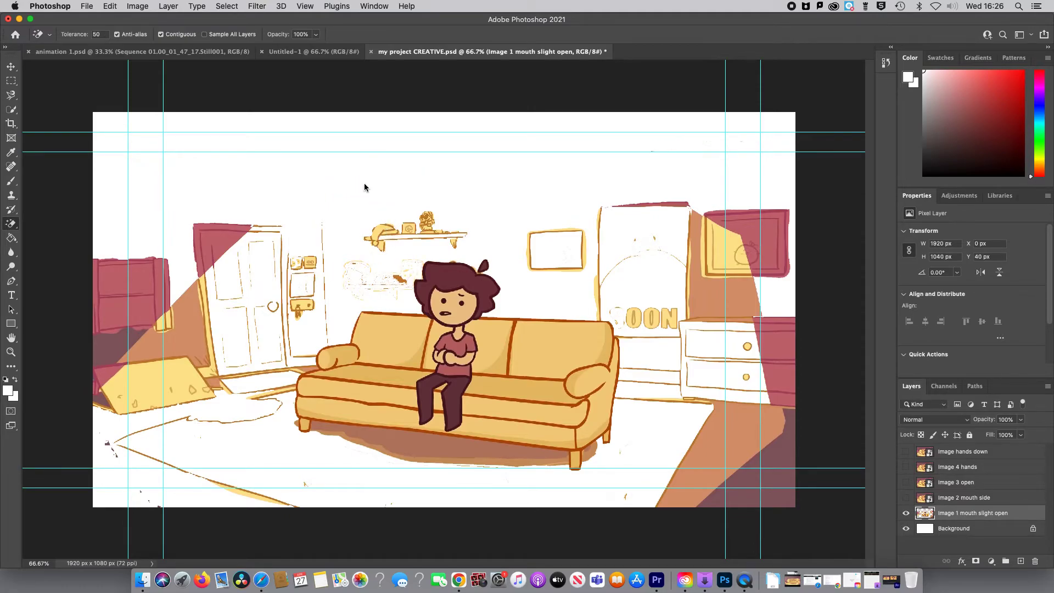
click(385, 233)
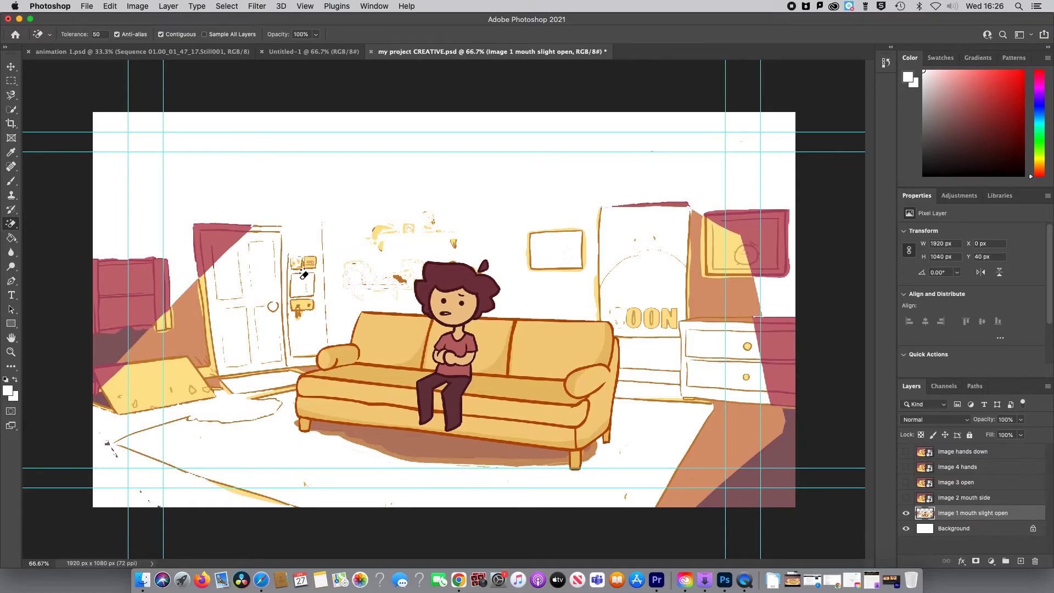
Step: Erase the dark red door corner, the red cabinet at the room's left edge and the wall area below it with the Magic Eraser
click(236, 231)
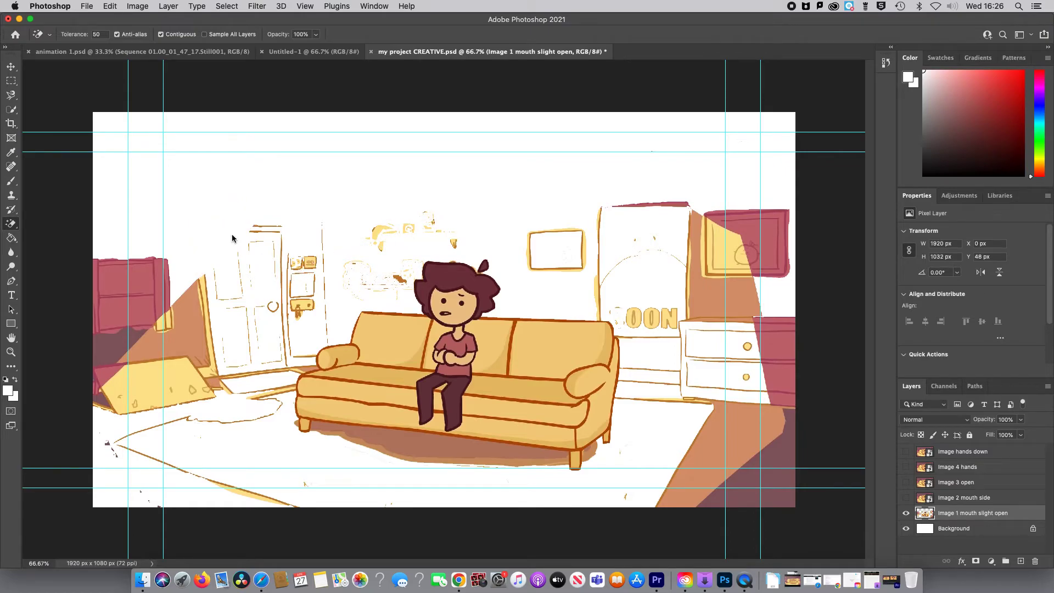
click(146, 269)
click(144, 359)
click(119, 346)
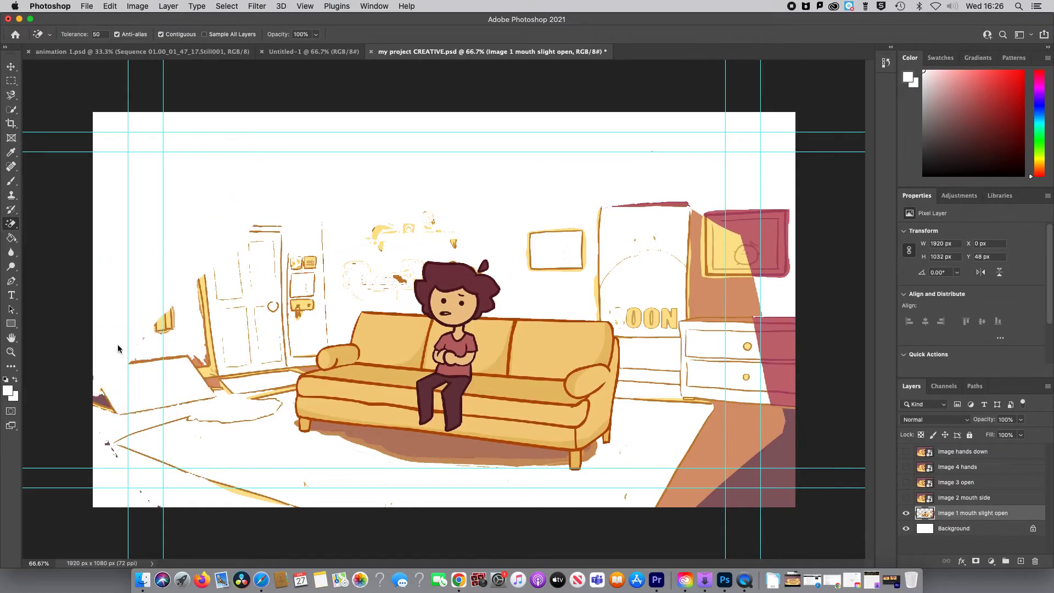
Step: Undo the Magic Eraser pass on the brown outlines and switch to the regular Eraser with an 83 px brush
click(207, 305)
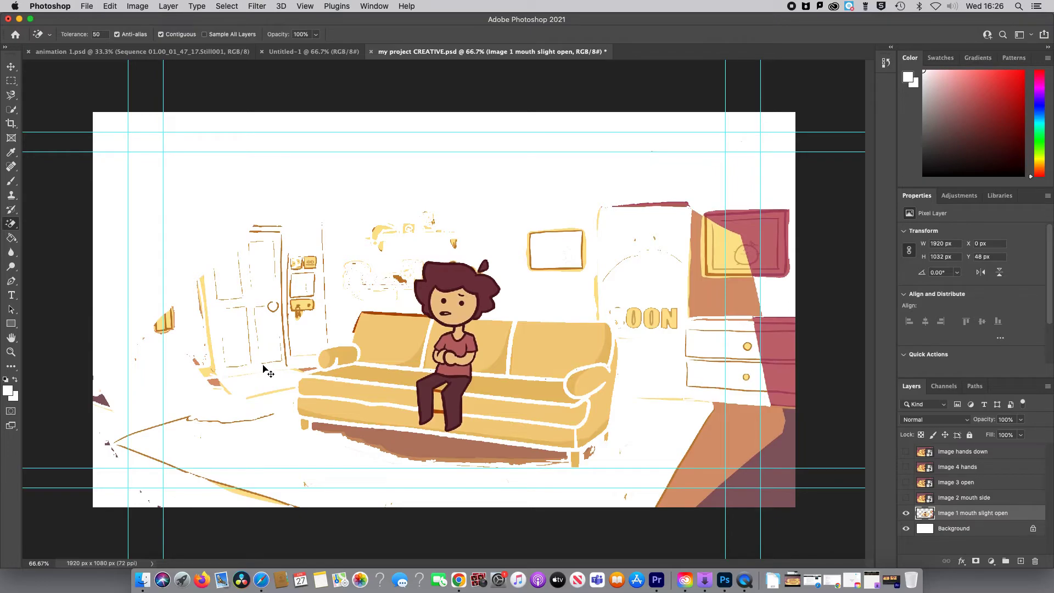
key(super+z)
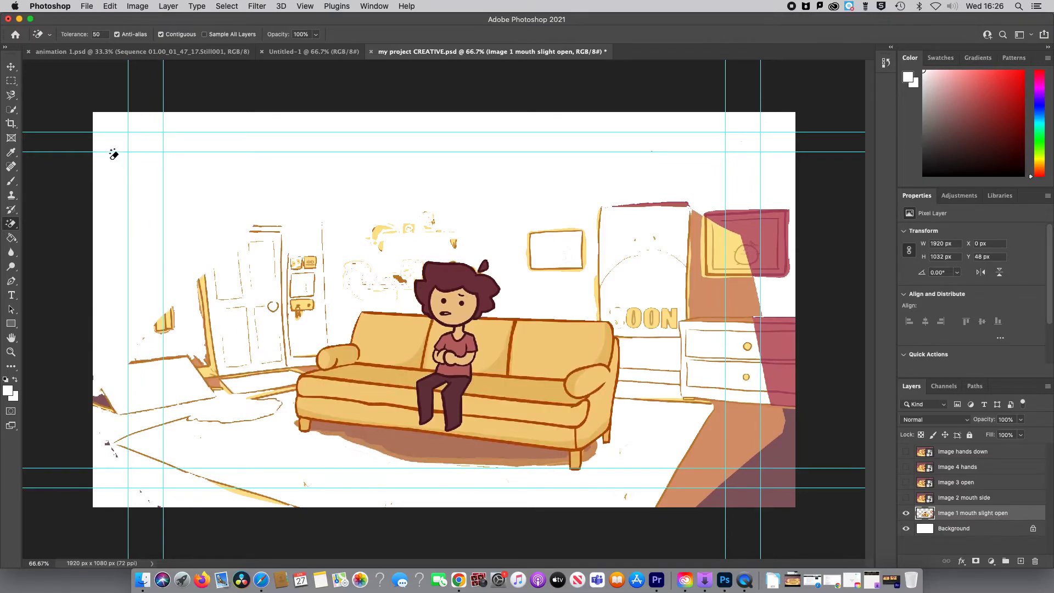
click(12, 224)
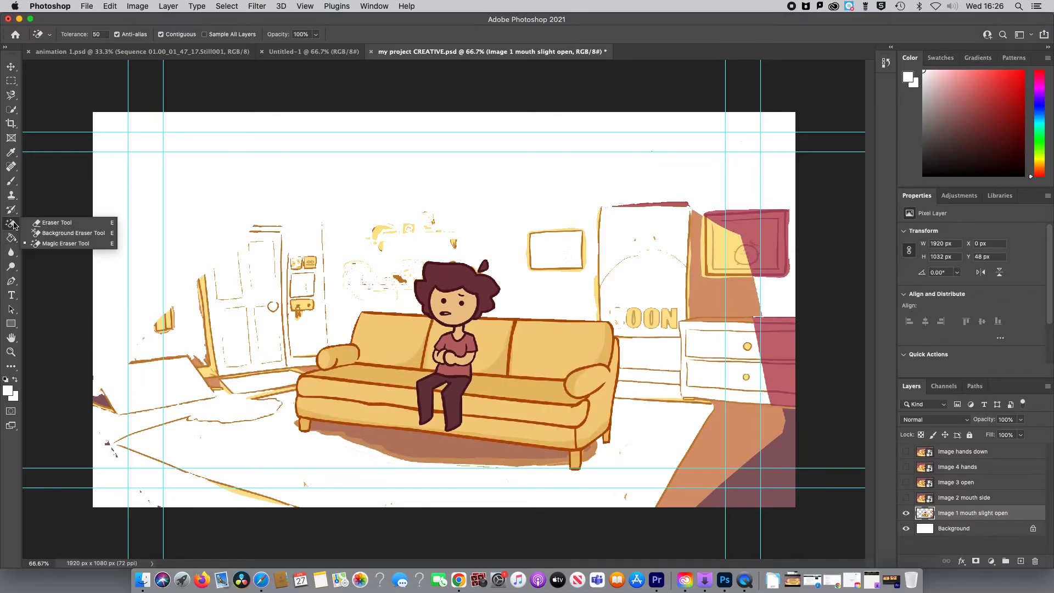
click(56, 223)
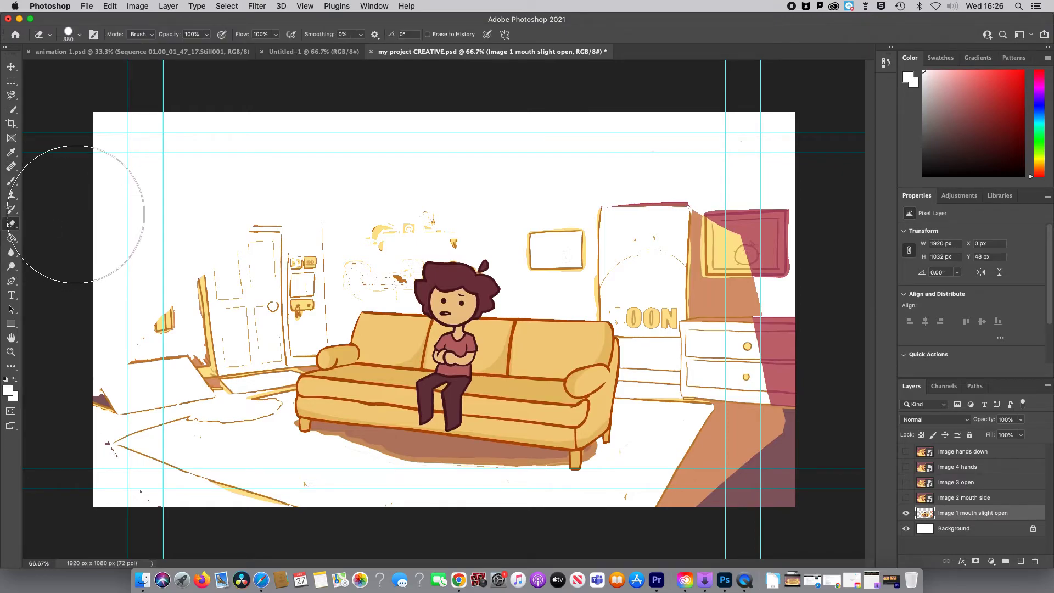
click(80, 37)
mouse_move(120, 71)
mouse_down()
mouse_move(82, 70)
mouse_move(91, 69)
mouse_up()
Step: Brush away the leftover door, wall, furniture and floor remnants around the sofa and most of the shadow beneath it
mouse_move(200, 306)
mouse_down()
mouse_move(208, 276)
mouse_move(215, 309)
mouse_move(206, 353)
mouse_move(228, 375)
mouse_move(278, 389)
mouse_move(308, 265)
mouse_move(270, 306)
mouse_move(265, 209)
mouse_move(238, 277)
mouse_move(238, 329)
mouse_move(252, 356)
mouse_move(174, 257)
mouse_move(163, 367)
mouse_move(110, 372)
mouse_move(159, 377)
mouse_move(194, 438)
mouse_move(234, 410)
mouse_move(245, 433)
mouse_move(263, 426)
mouse_move(312, 280)
mouse_move(352, 243)
mouse_move(383, 229)
mouse_move(380, 261)
mouse_move(393, 275)
mouse_move(421, 219)
mouse_move(457, 235)
mouse_move(336, 232)
mouse_move(328, 218)
mouse_move(325, 326)
mouse_move(311, 292)
mouse_up()
mouse_move(465, 234)
mouse_down()
mouse_move(555, 242)
mouse_move(574, 226)
mouse_move(600, 238)
mouse_move(595, 303)
mouse_move(632, 307)
mouse_move(638, 321)
mouse_move(631, 411)
mouse_move(667, 397)
mouse_move(678, 316)
mouse_move(614, 266)
mouse_move(674, 202)
mouse_move(700, 263)
mouse_move(701, 325)
mouse_move(719, 324)
mouse_move(725, 342)
mouse_move(701, 441)
mouse_move(666, 489)
mouse_move(644, 494)
mouse_move(723, 476)
mouse_move(744, 281)
mouse_move(734, 207)
mouse_move(758, 346)
mouse_move(788, 298)
mouse_move(767, 468)
mouse_move(786, 449)
mouse_move(772, 492)
mouse_move(738, 491)
mouse_up()
mouse_move(319, 490)
mouse_down()
mouse_move(141, 461)
mouse_move(127, 417)
mouse_move(108, 446)
mouse_move(202, 428)
mouse_move(250, 343)
mouse_move(240, 377)
mouse_move(182, 294)
mouse_move(196, 244)
mouse_move(306, 334)
mouse_move(299, 366)
mouse_move(241, 335)
mouse_up()
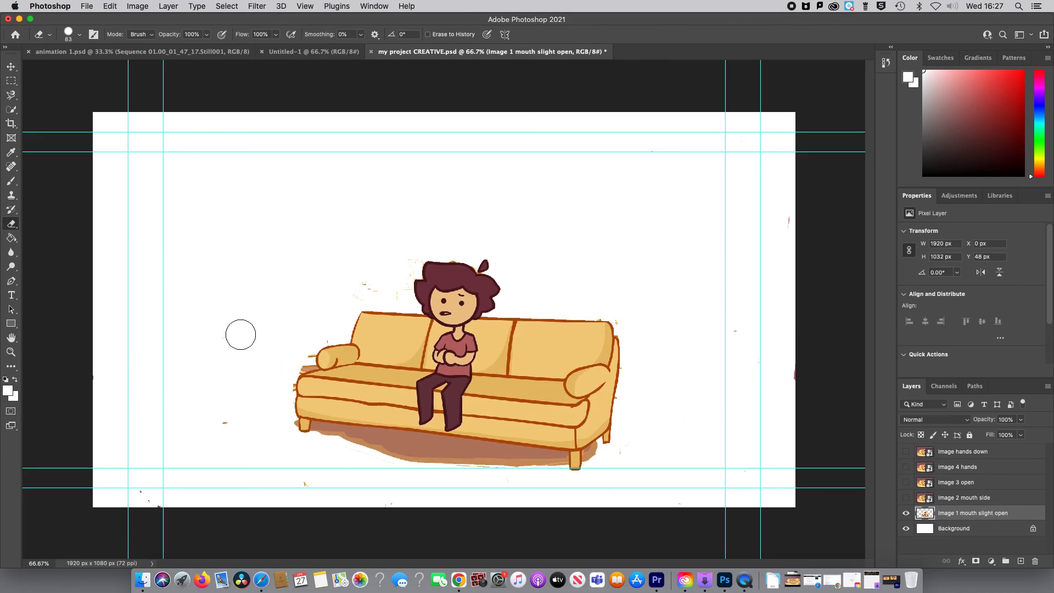
mouse_move(240, 334)
mouse_down()
mouse_move(319, 430)
mouse_move(373, 453)
mouse_move(451, 457)
mouse_move(336, 447)
mouse_move(430, 456)
mouse_move(322, 438)
mouse_move(548, 465)
mouse_move(335, 475)
mouse_up()
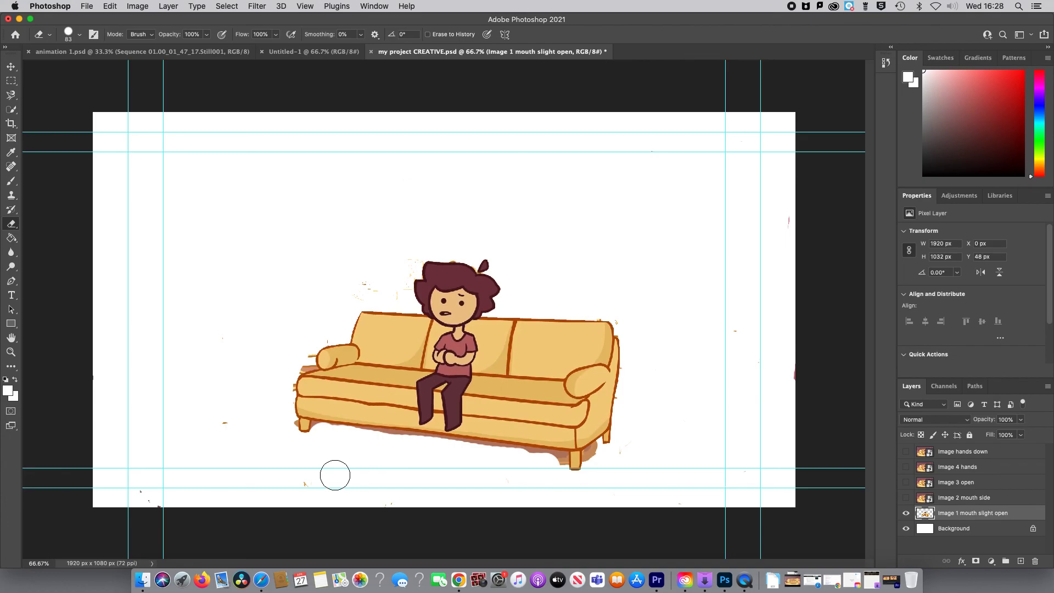